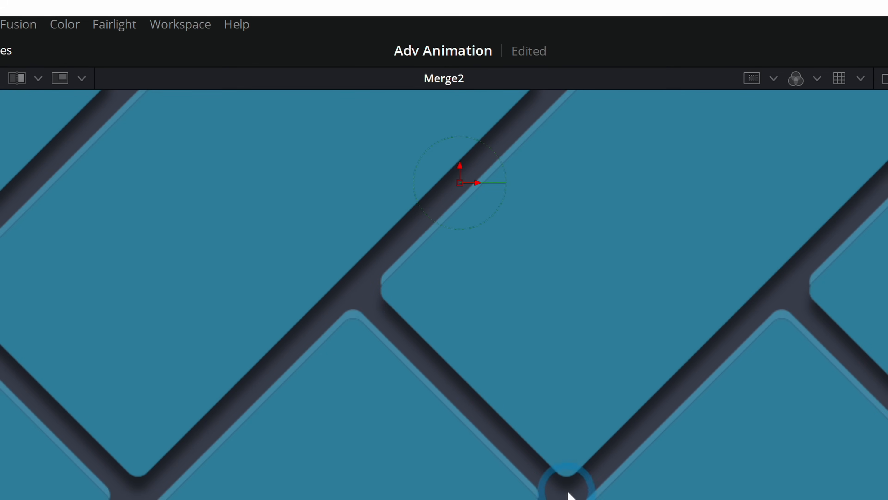
- Examine the brick pattern at the Merge2 node, and view the LensBlur1 node's output
scroll(539, 375, "down", 3)
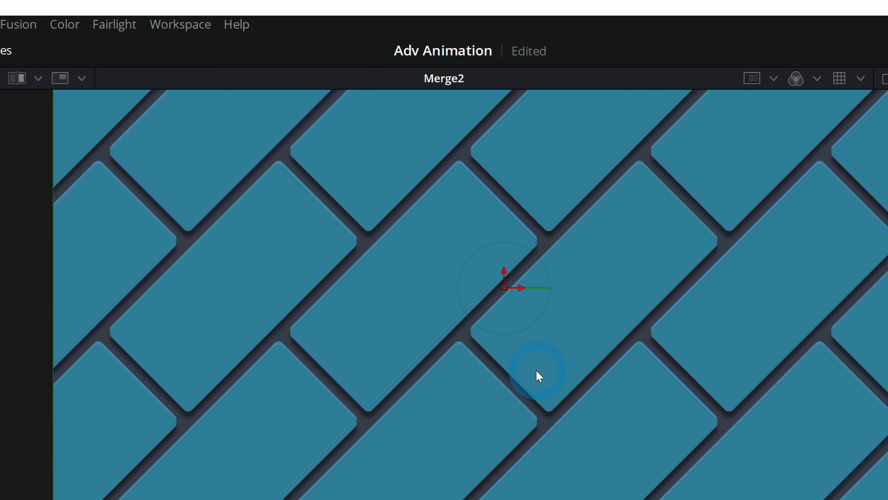
scroll(559, 351, "down", 2)
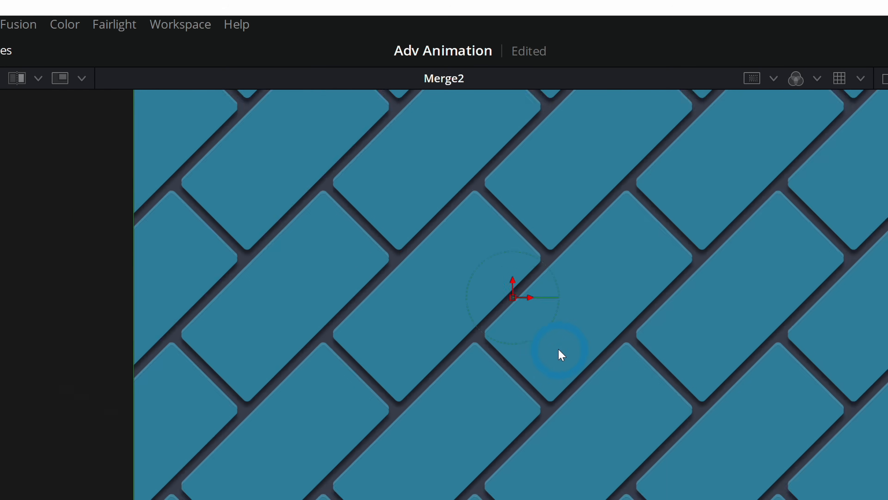
left_click_drag(623, 333, 570, 331)
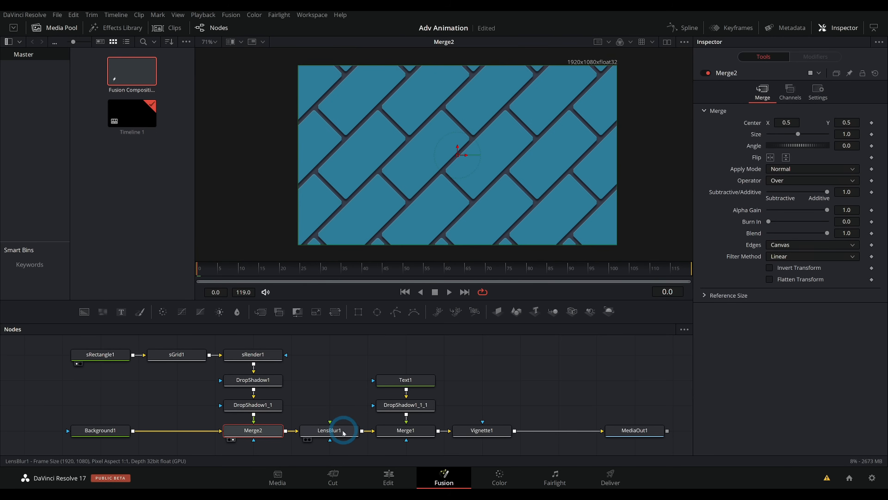
left_click_drag(343, 433, 494, 232)
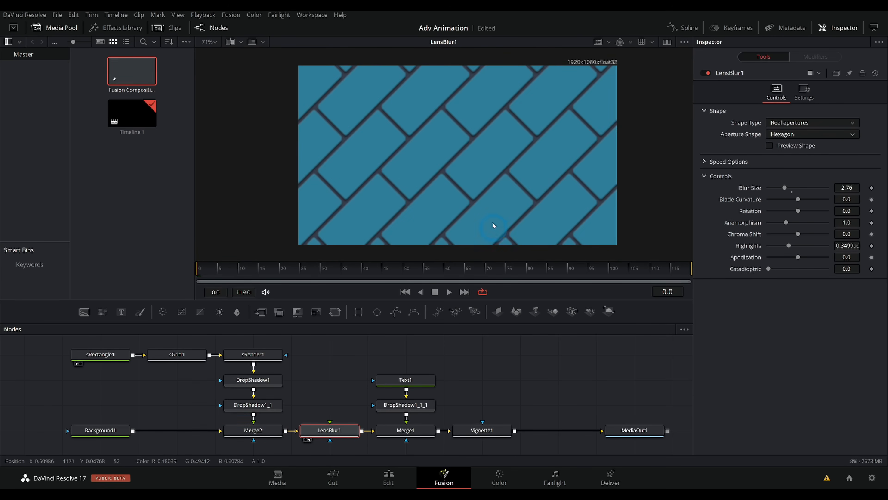
- View the Text1 node's output up close and inspect its shading settings
left_click(427, 381)
left_click_drag(428, 381, 494, 170)
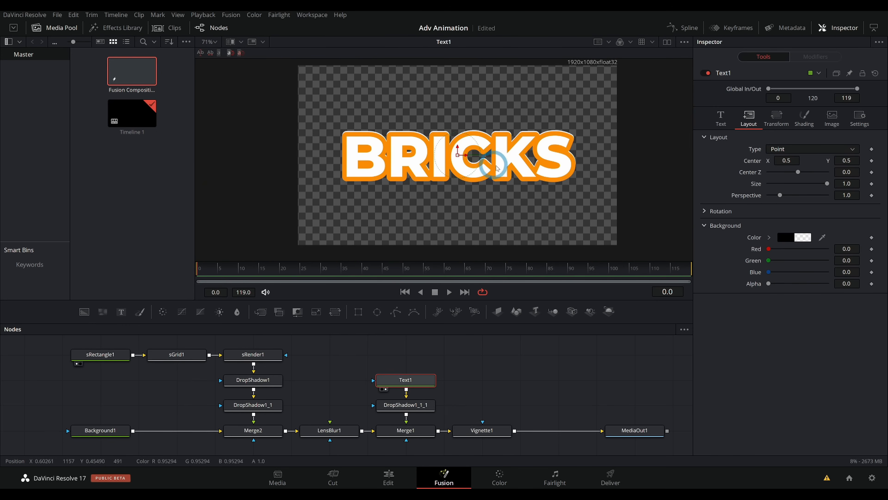
scroll(485, 161, "up", 5)
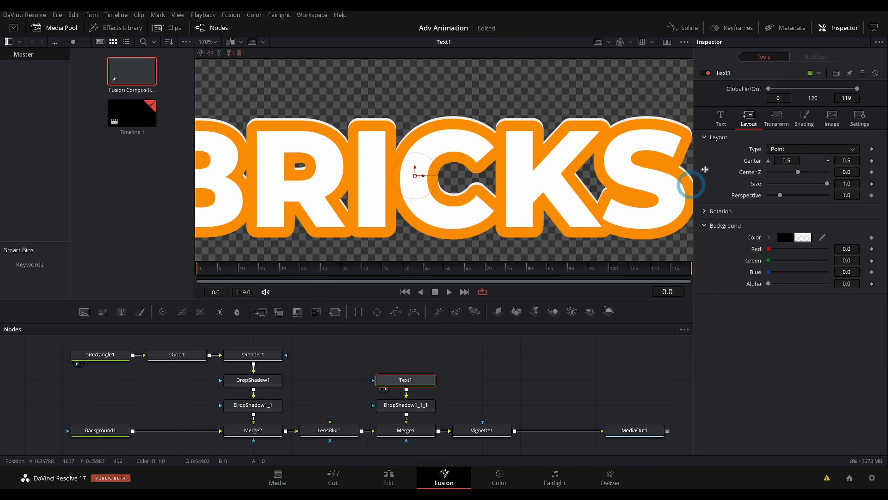
left_click(804, 119)
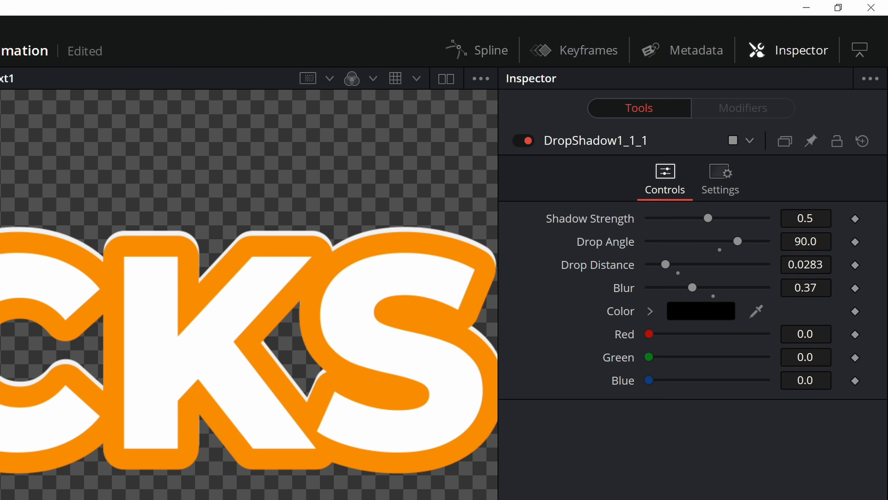
- View the outputs of DropShadow1_1_1, Merge1 and Vignette1 to follow how the text is composited over the bricks
key("2")
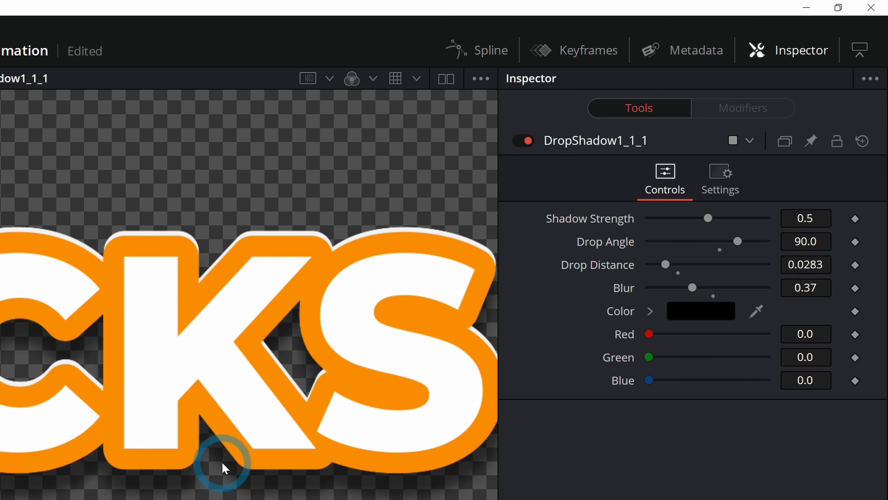
key("2")
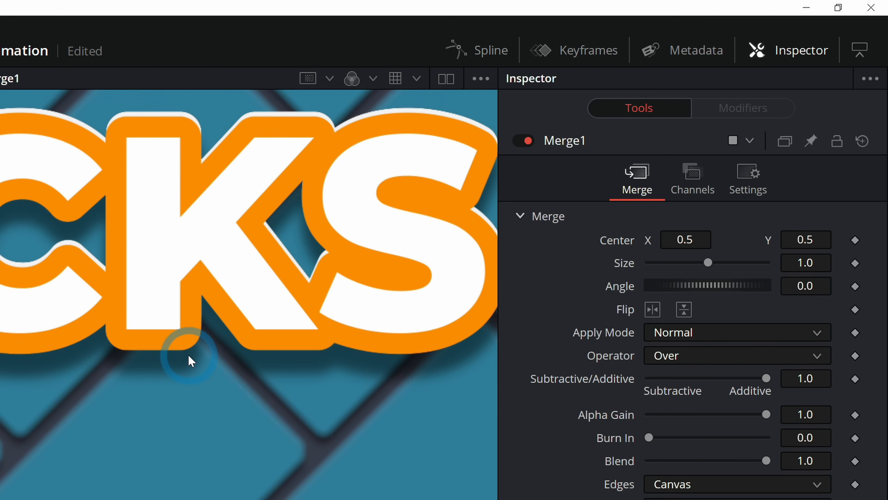
scroll(189, 356, "down", 5)
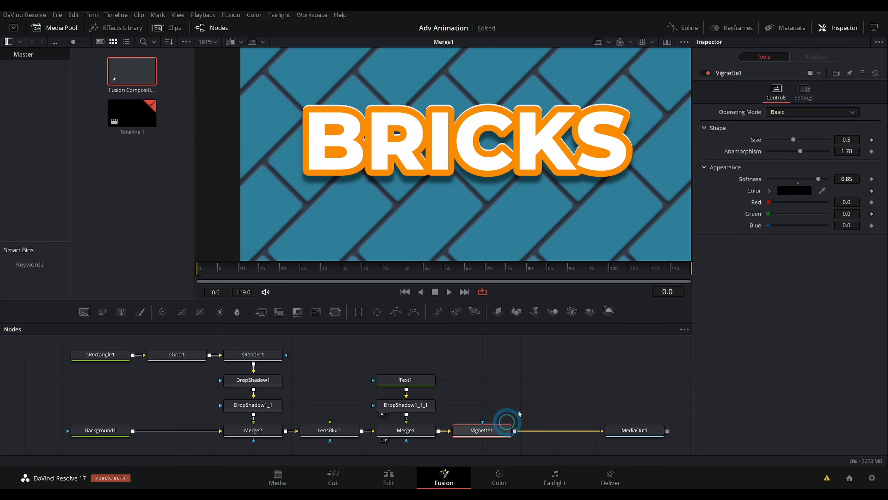
key("2")
scroll(566, 191, "down", 3)
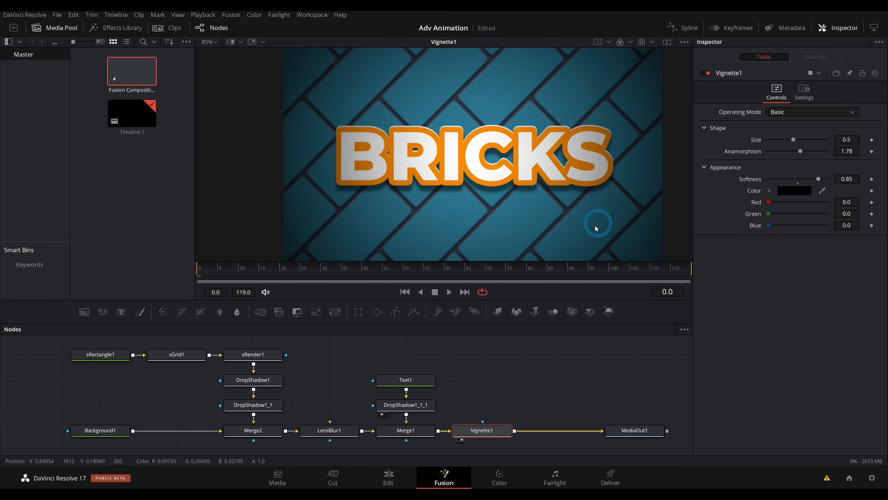
scroll(565, 202, "up", 1)
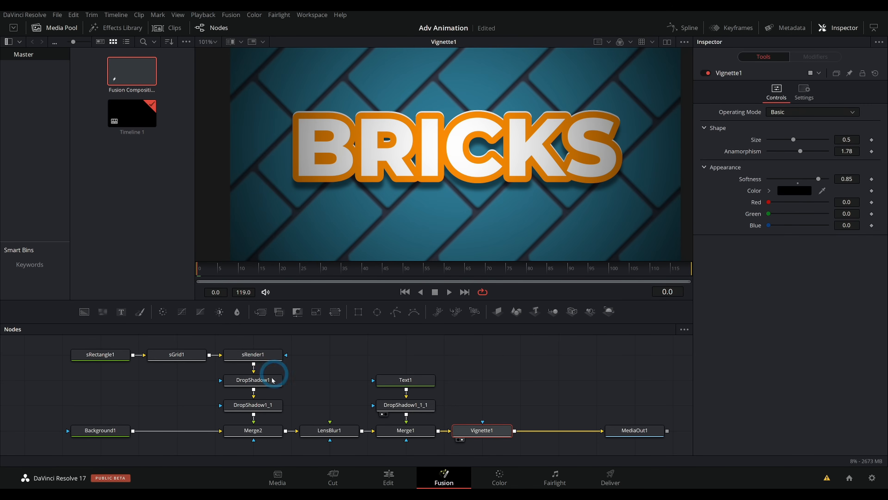
- Add a Custom Tool node in the empty area beside the Text1 node
left_click(489, 381)
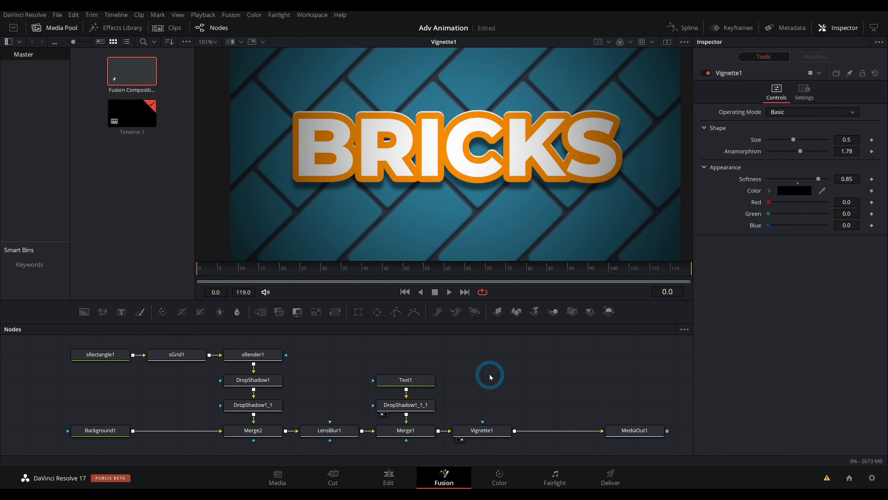
key("shift+space")
type("CUST")
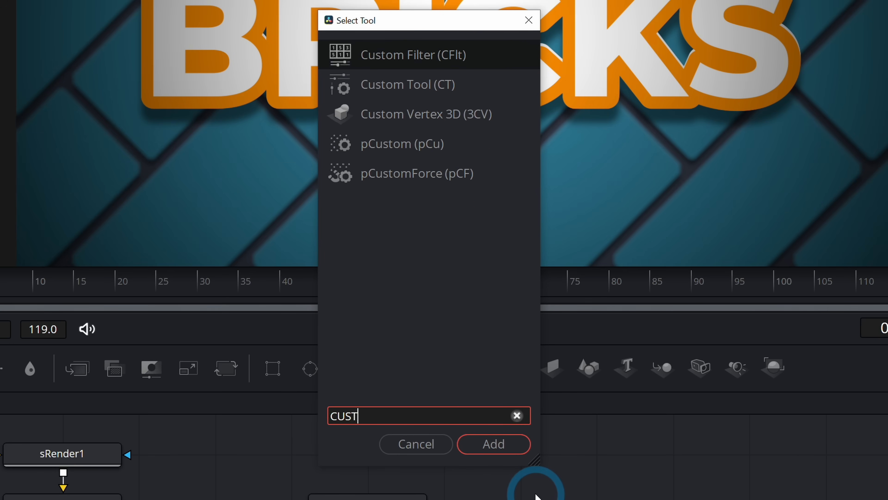
key("Down")
key("Down")
key("Up")
key("Return")
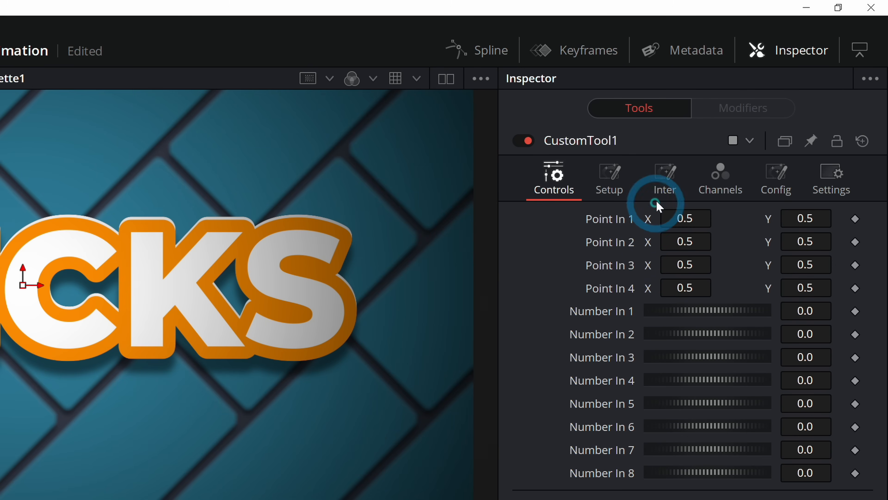
- In the CustomTool1 configuration, hide number controls 2 through 8 and keep only Number 1 shown
left_click(786, 188)
left_click(520, 274)
left_click(651, 342)
left_click(650, 389)
left_click(651, 436)
left_click(651, 481)
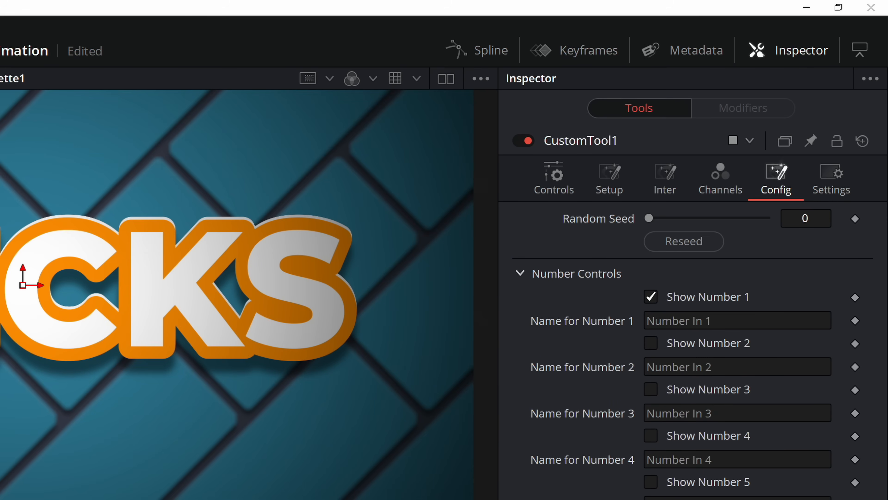
left_click(520, 274)
- Hide point controls 2, 3 and 4 of CustomTool1, keeping only Point 1 shown
left_click(520, 302)
left_click(651, 372)
left_click(651, 418)
left_click(651, 464)
left_click(520, 302)
- Hide all four LUT controls of CustomTool1
left_click(520, 331)
left_click(650, 354)
left_click(651, 400)
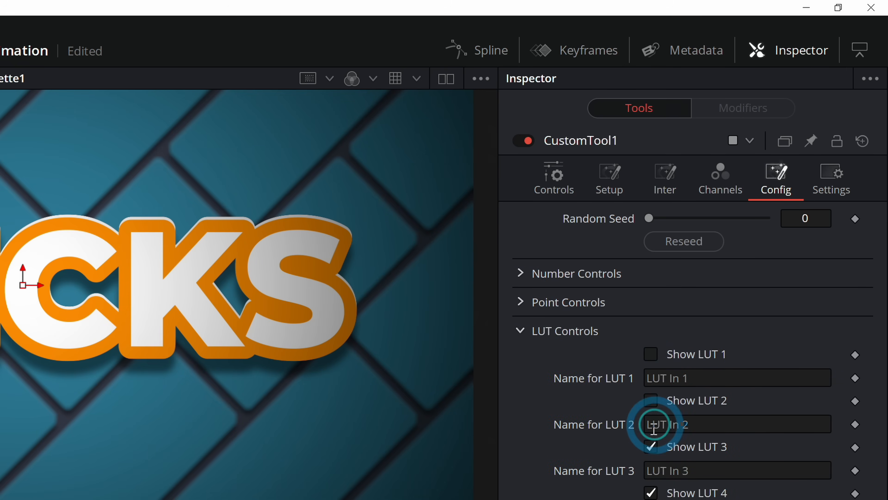
left_click(651, 446)
left_click(651, 493)
- Check CustomTool1's reduced controls and rename its Number 1 control to "Light Angle"
left_click(520, 274)
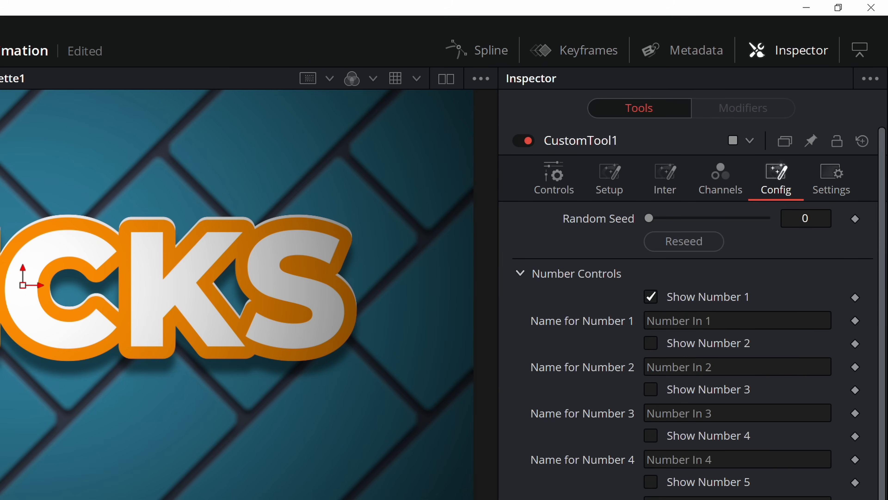
left_click(555, 178)
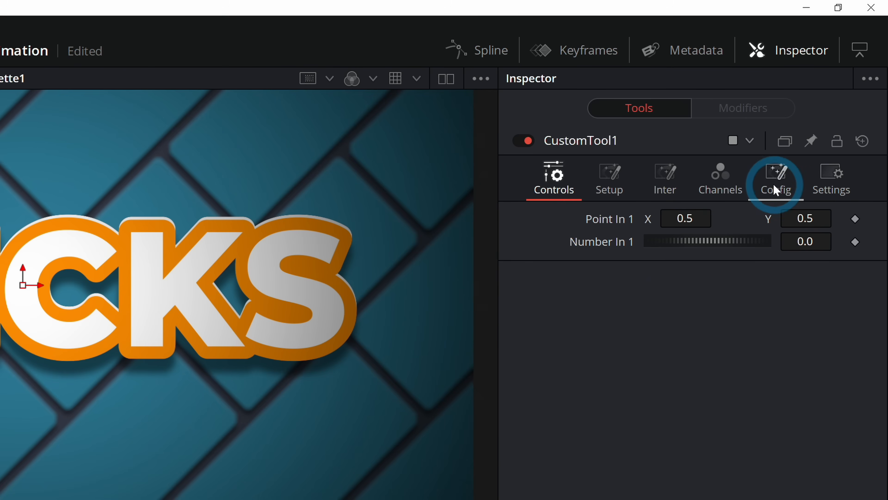
left_click(778, 176)
left_click(724, 313)
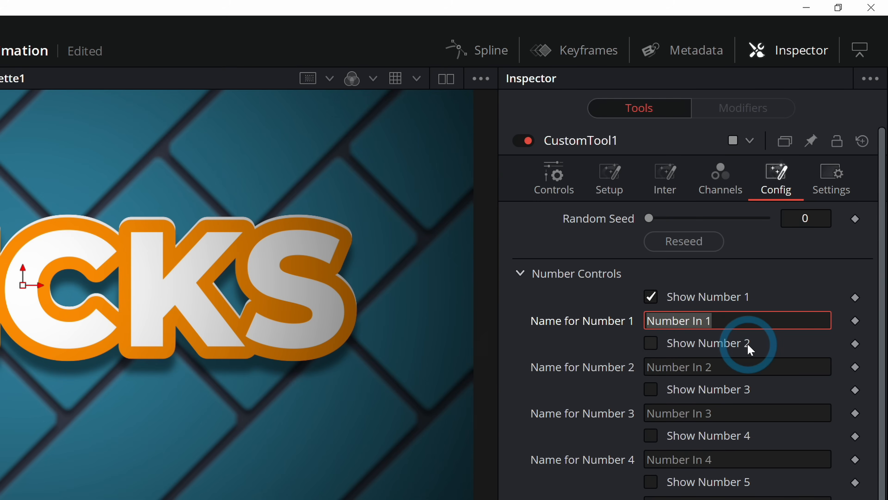
type("Light Angle")
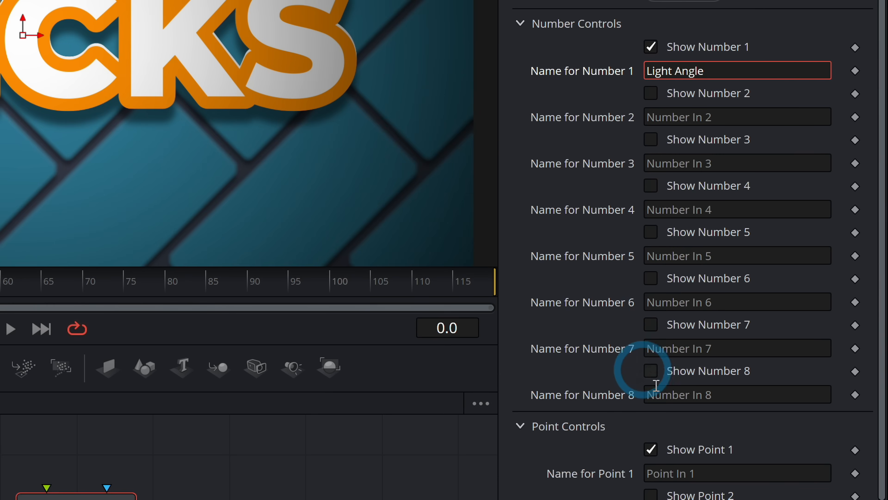
- Rename CustomTool1's Point 1 control to "Master Position" and show the renamed controls
left_click(716, 465)
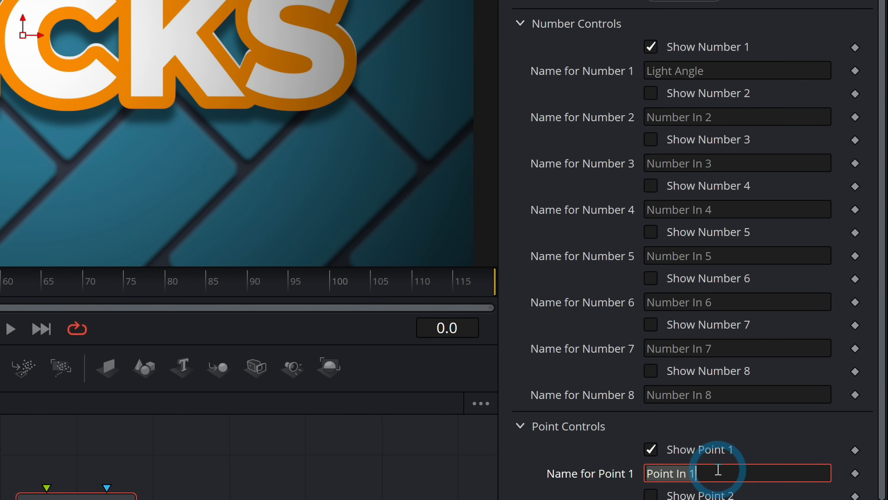
type("Master")
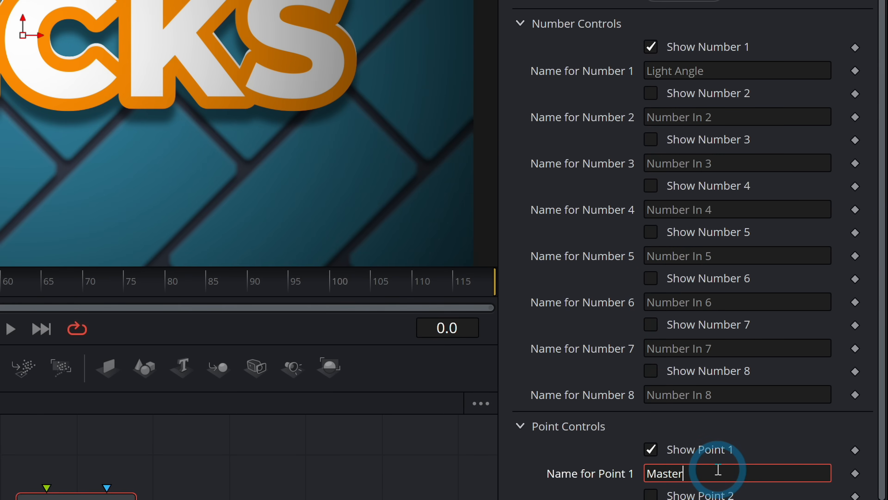
type(" Position")
left_click(556, 180)
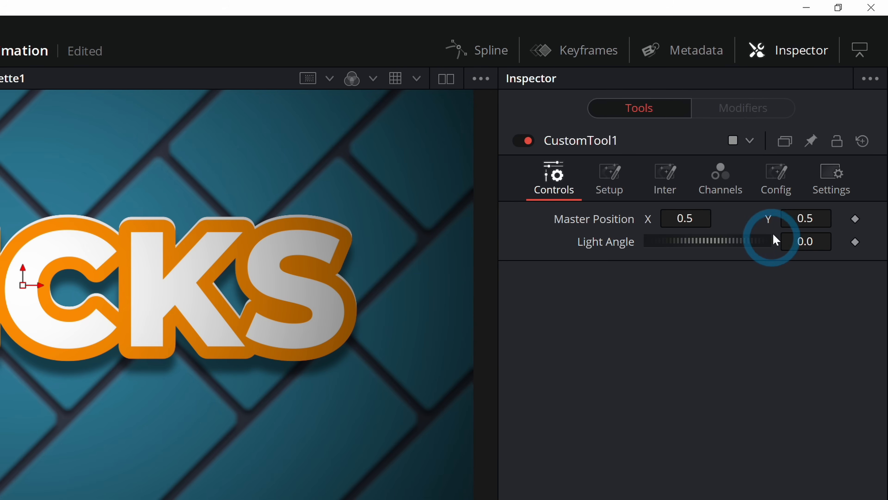
- Pin CustomTool1's controls in the Inspector and show the text's DropShadow1_1_1 settings together with them
left_click(811, 142)
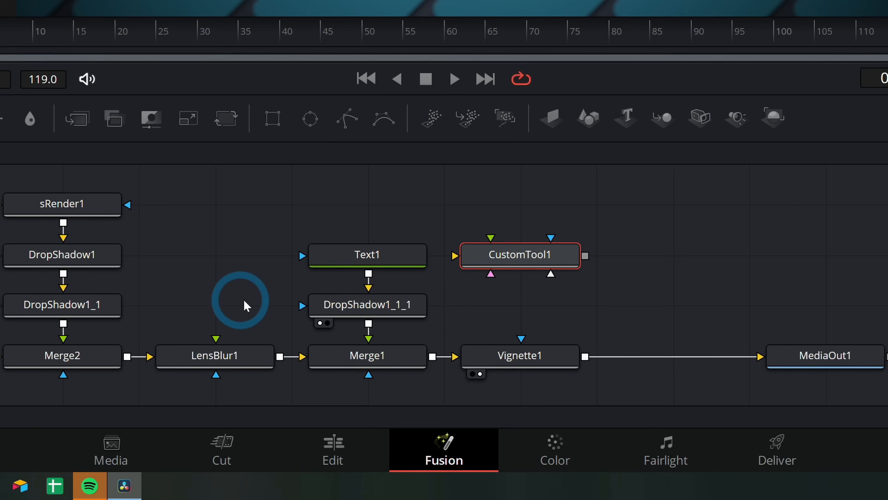
left_click_drag(358, 380, 411, 381)
left_click_drag(380, 257, 431, 260)
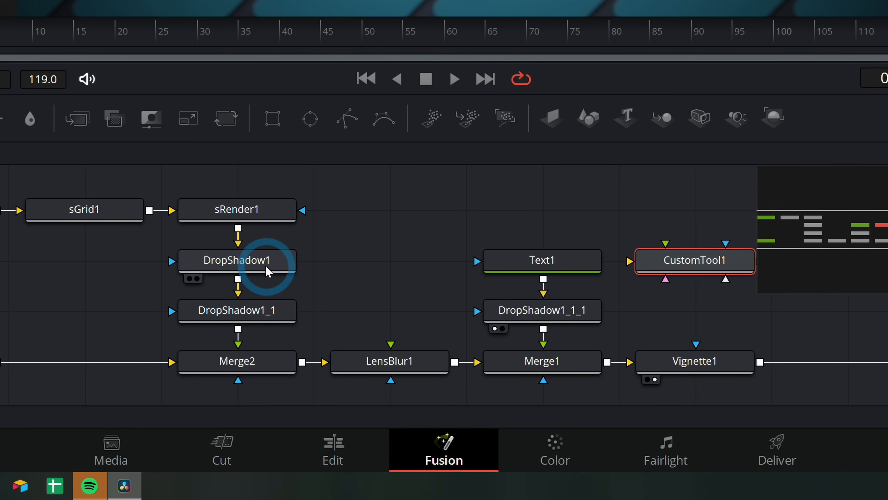
left_click(332, 260)
left_click_drag(363, 260, 207, 317)
left_click(512, 310, "ctrl")
left_click(509, 311)
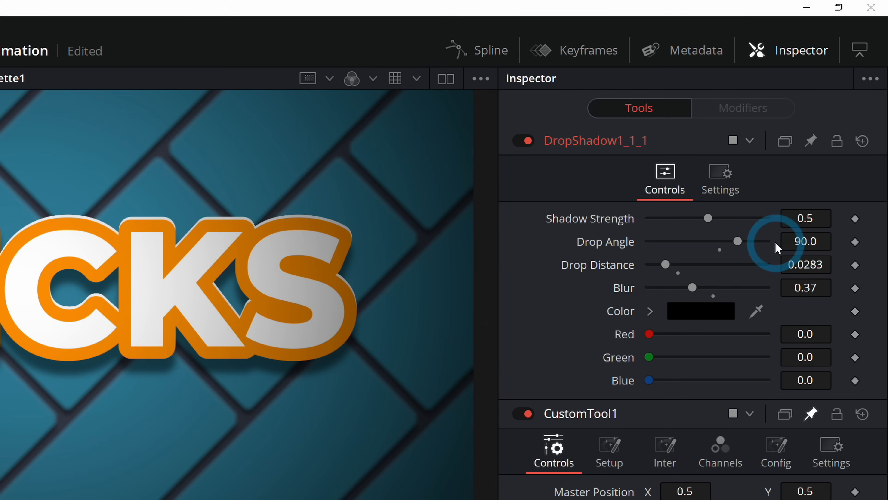
- Try out different Drop Angle values on the text's drop shadow
mouse_move(737, 241)
left_mouse_down()
mouse_move(705, 240)
mouse_move(738, 240)
mouse_move(713, 239)
mouse_move(726, 239)
left_mouse_up()
left_click_drag(724, 239, 665, 236)
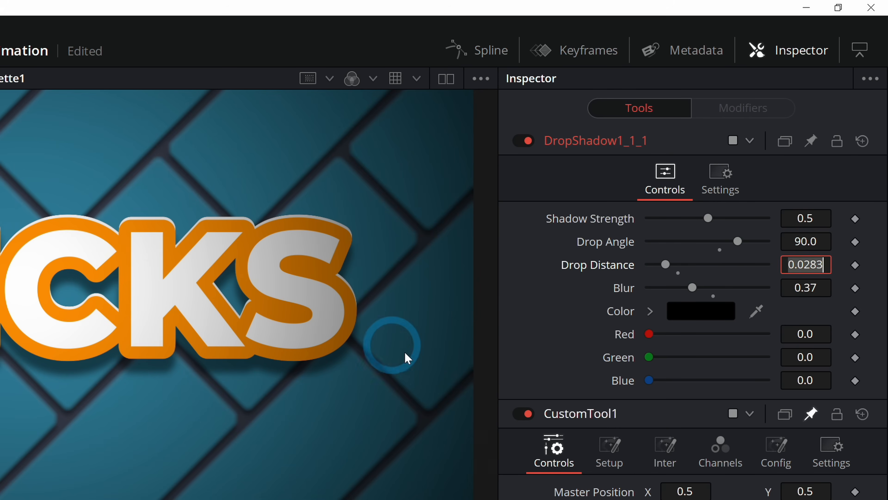
left_click(626, 293)
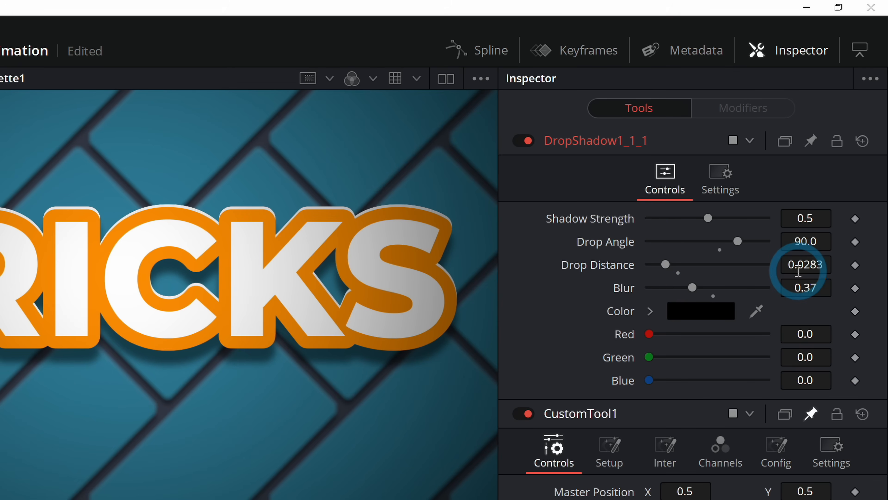
- Create an expression on the Drop Angle of DropShadow1_1_1
left_click(803, 242)
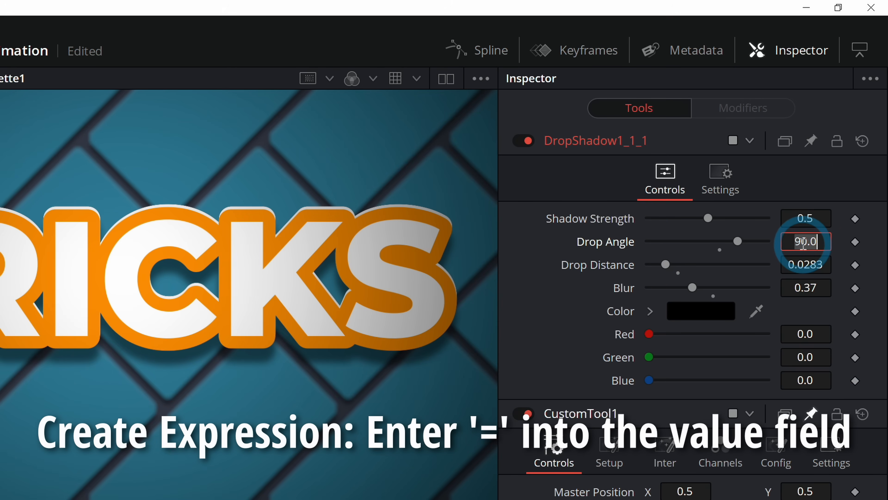
type("=")
key("Tab")
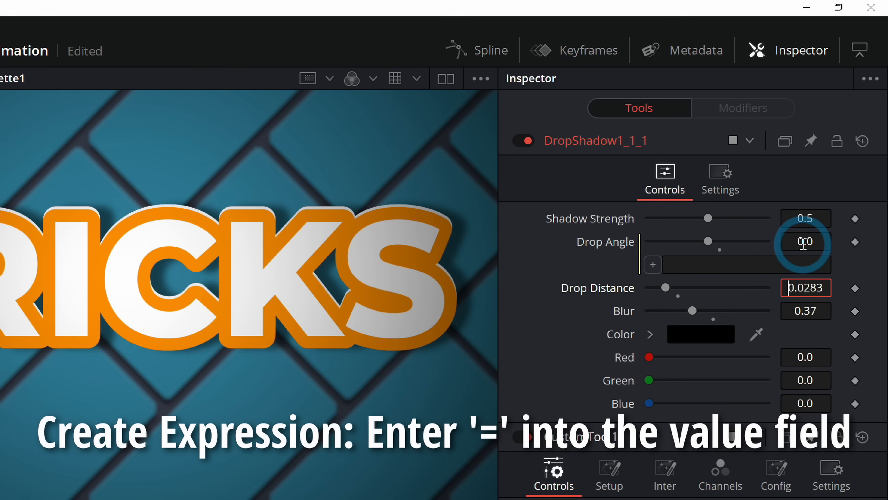
left_click(716, 263)
left_click(691, 266)
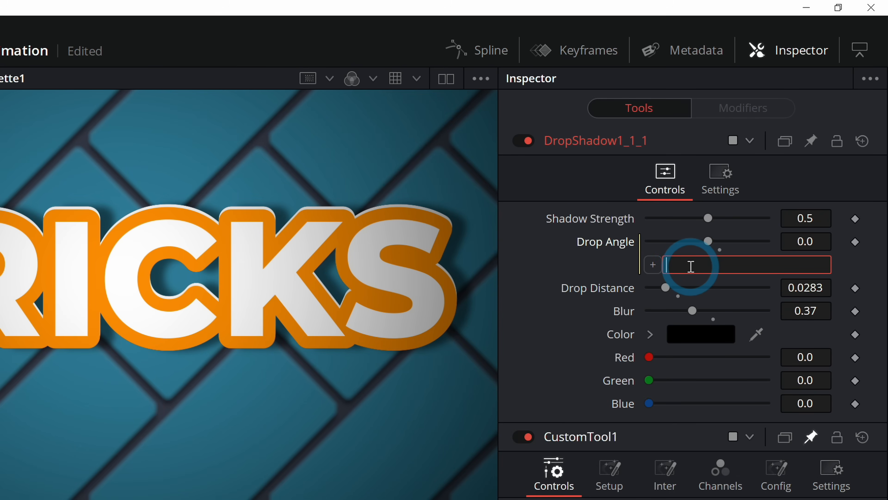
- Link the Drop Angle expression to CustomTool1's Light Angle control and select the resulting expression text
left_click(654, 267)
mouse_move(654, 267)
left_mouse_down()
mouse_move(569, 317)
mouse_move(573, 281)
mouse_move(598, 301)
mouse_move(589, 292)
mouse_move(639, 264)
mouse_move(634, 271)
mouse_move(651, 279)
mouse_move(648, 269)
left_mouse_up()
left_click_drag(608, 338, 622, 499)
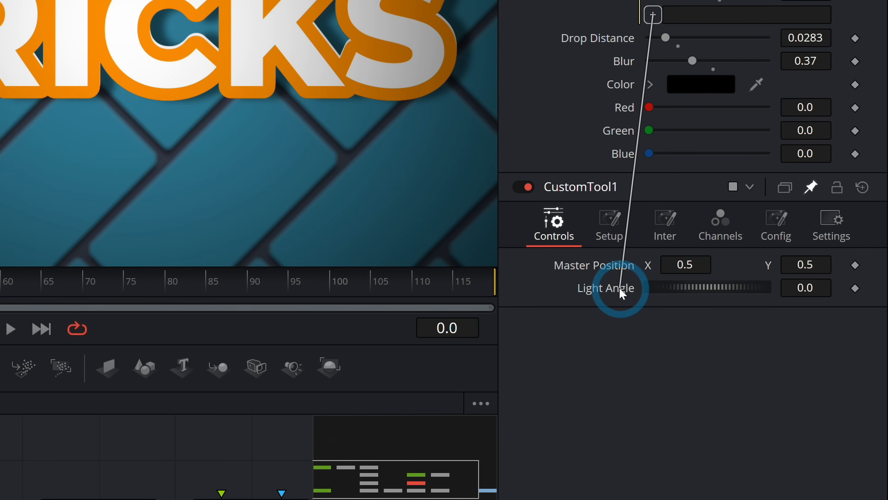
left_click_drag(622, 293, 621, 294)
left_click(654, 348)
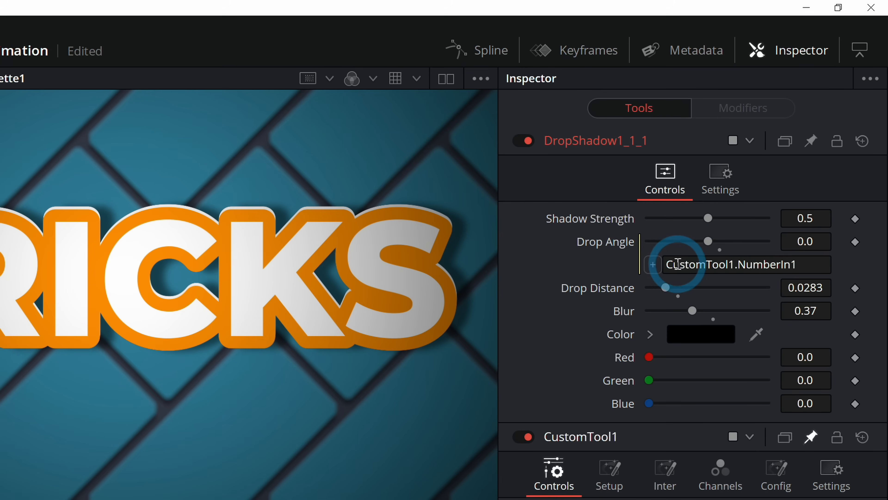
left_click_drag(802, 262, 669, 268)
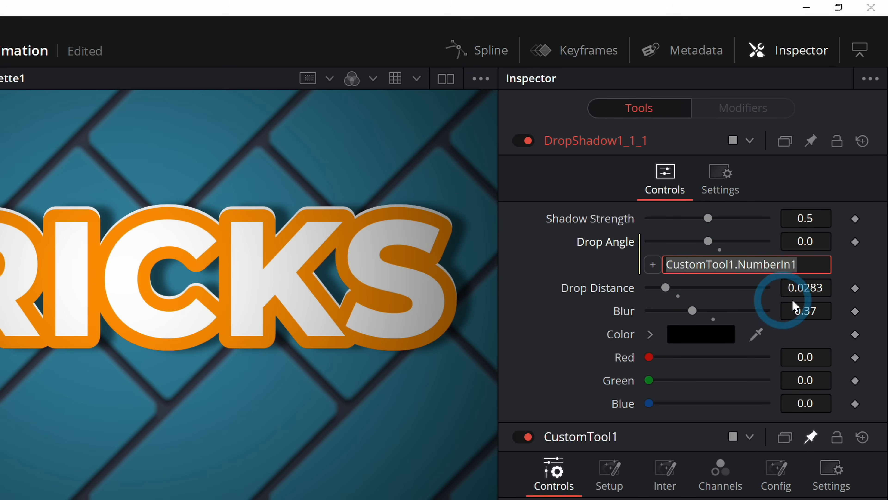
- Create an expression on DropShadow1_1's Drop Angle and link it to CustomTool1's Light Angle control
left_click(716, 282)
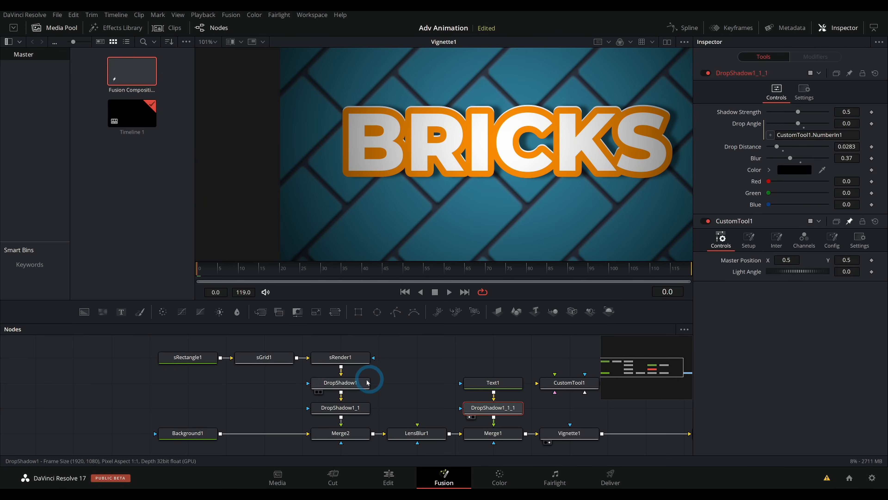
left_click(357, 409)
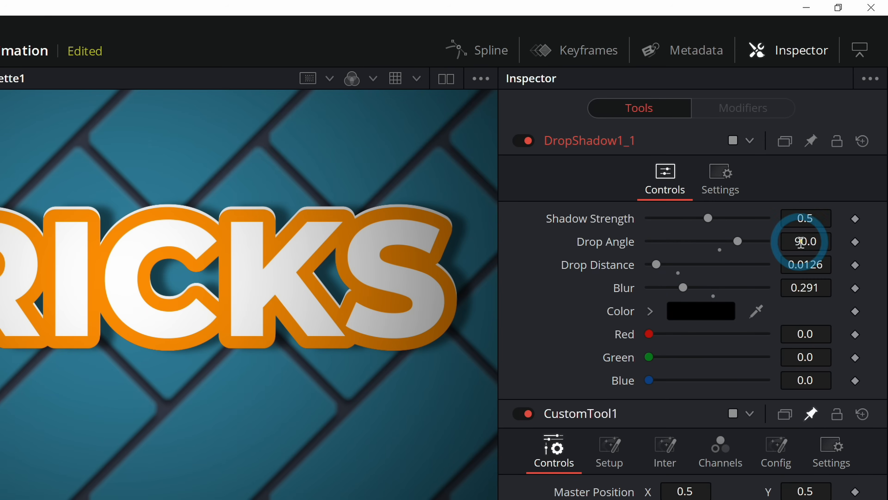
left_click(845, 124)
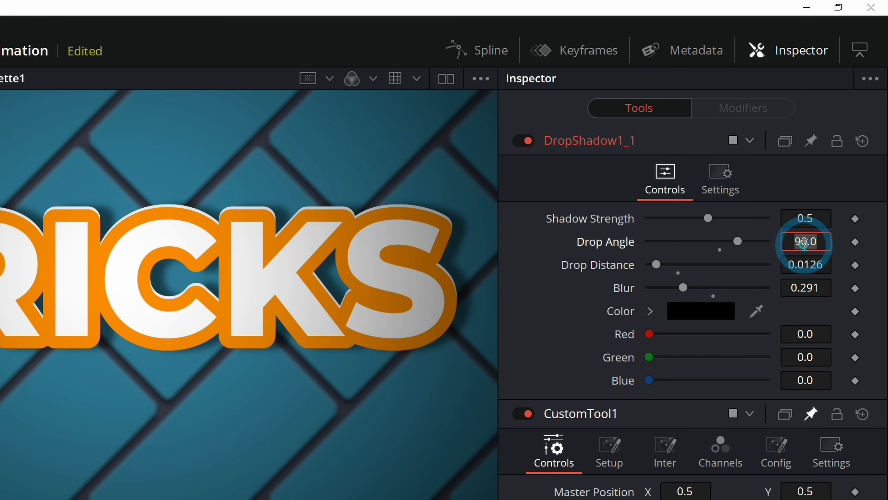
type("=")
key("Return")
left_click_drag(652, 260, 616, 499)
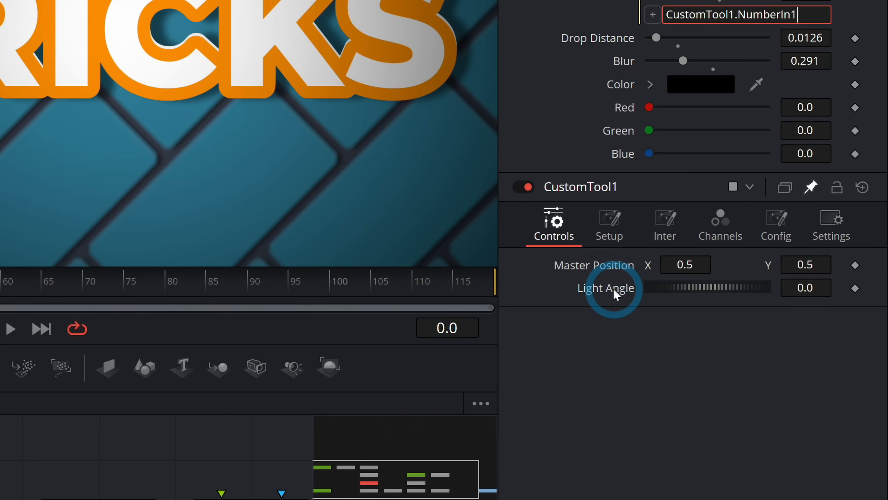
left_click(667, 373)
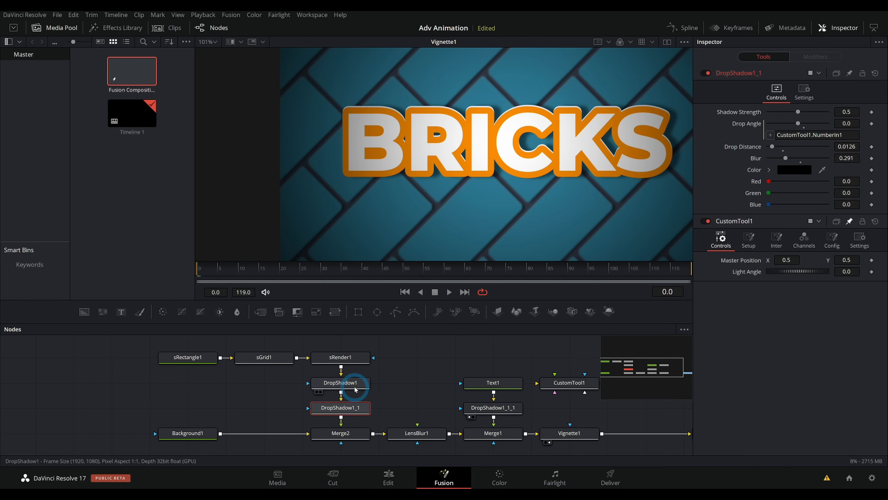
- Create an expression on DropShadow1's Drop Angle and link it to CustomTool1's Light Angle control
left_click(344, 383)
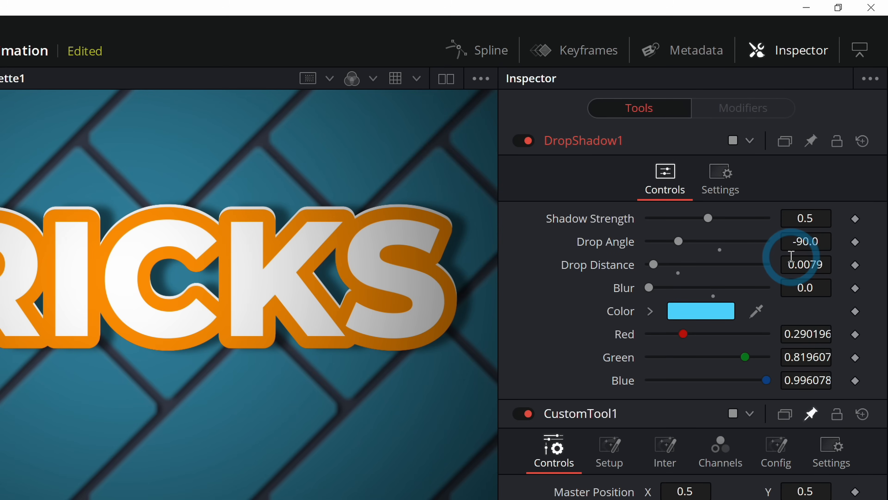
double_click(806, 242)
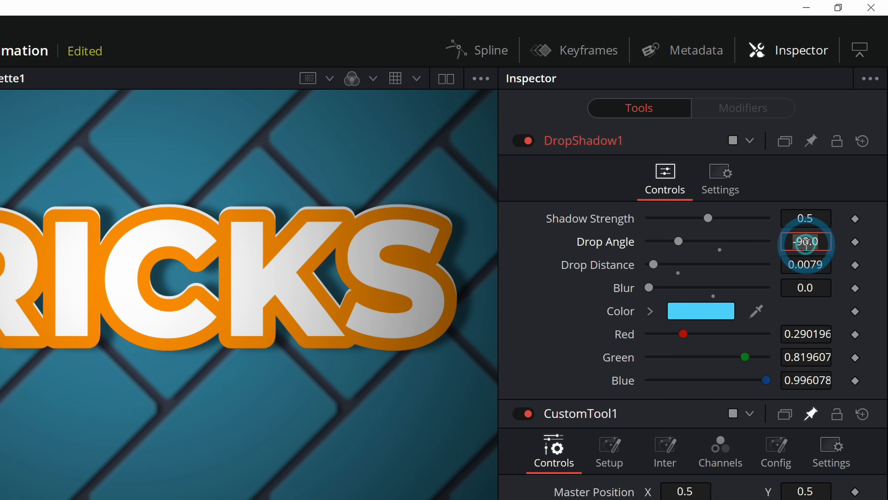
type("=")
key("Return")
left_click_drag(653, 262, 689, 349)
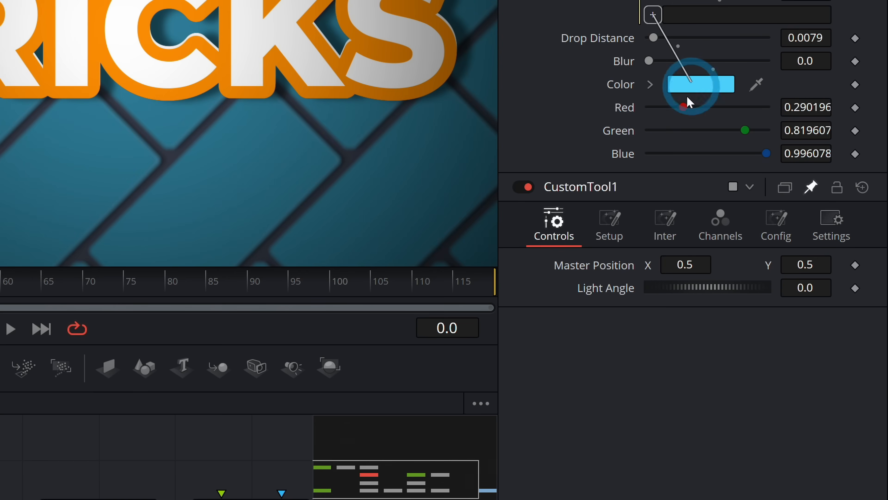
left_click_drag(688, 101, 609, 294)
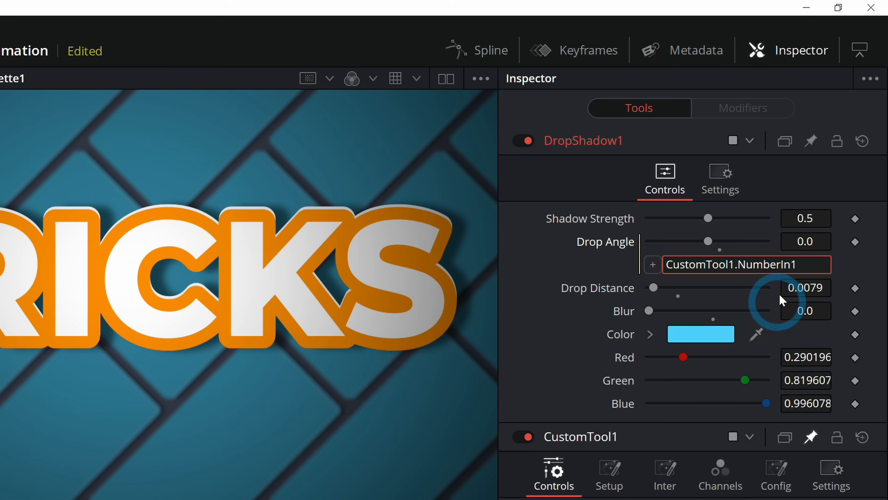
- Offset DropShadow1's Drop Angle expression by 180 degrees so it reads CustomTool1.NumberIn1-180
left_click(798, 268)
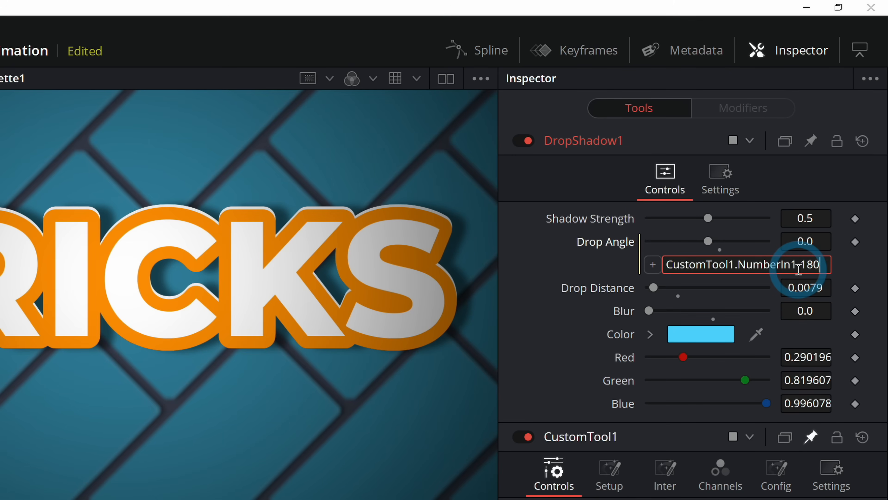
key("Tab")
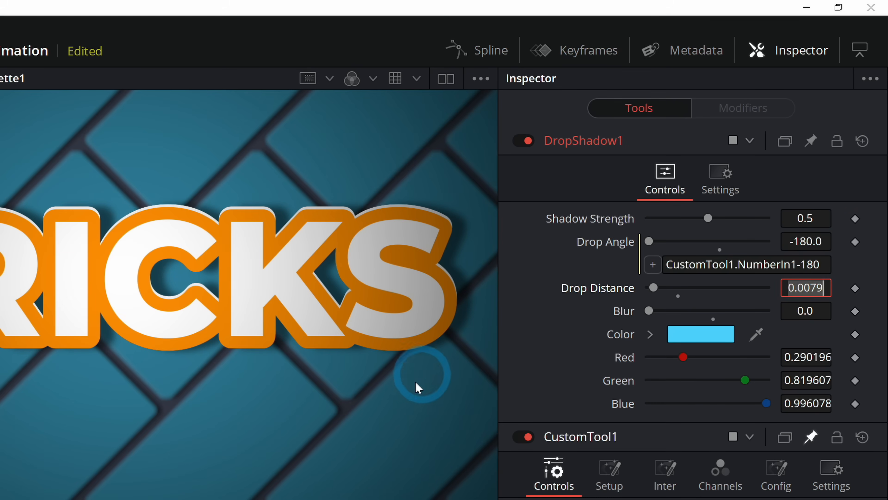
left_click(592, 273)
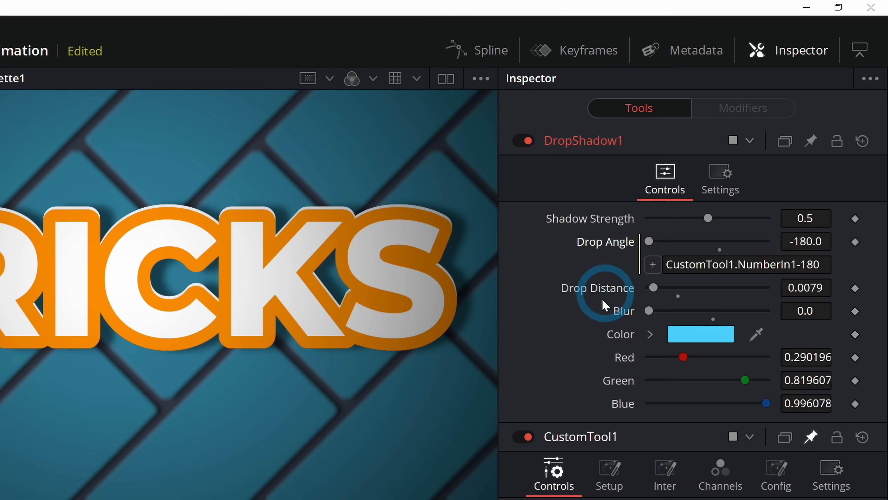
left_click_drag(430, 355, 346, 344)
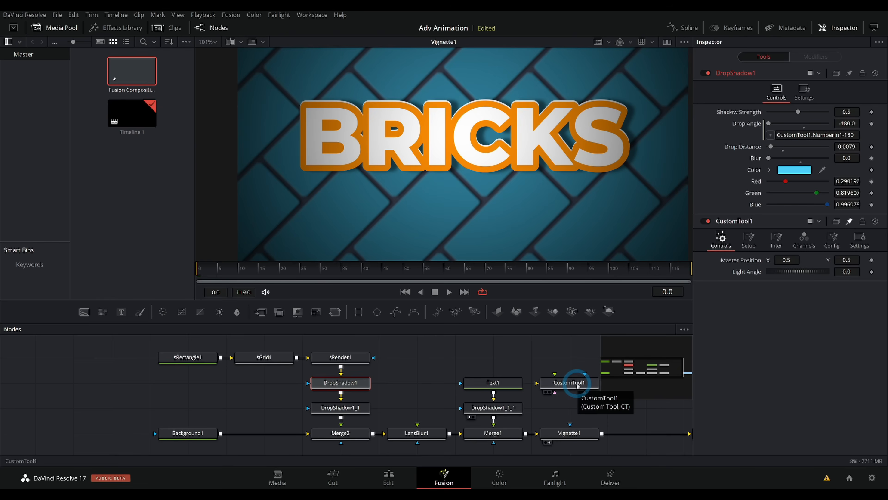
- Try out CustomTool1's Light Angle with varying values, including 90 and -90
left_click(575, 383)
left_click_drag(801, 125, 845, 127)
left_click(831, 162)
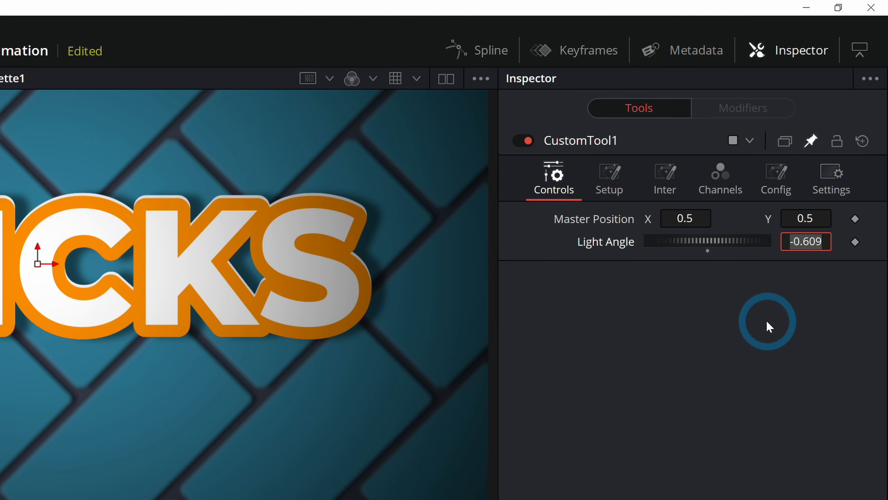
key("Tab")
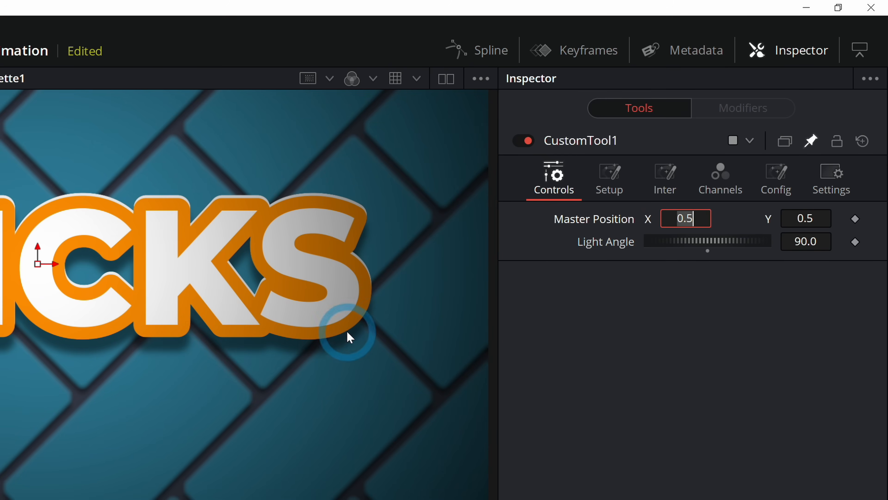
left_click_drag(378, 335, 427, 329)
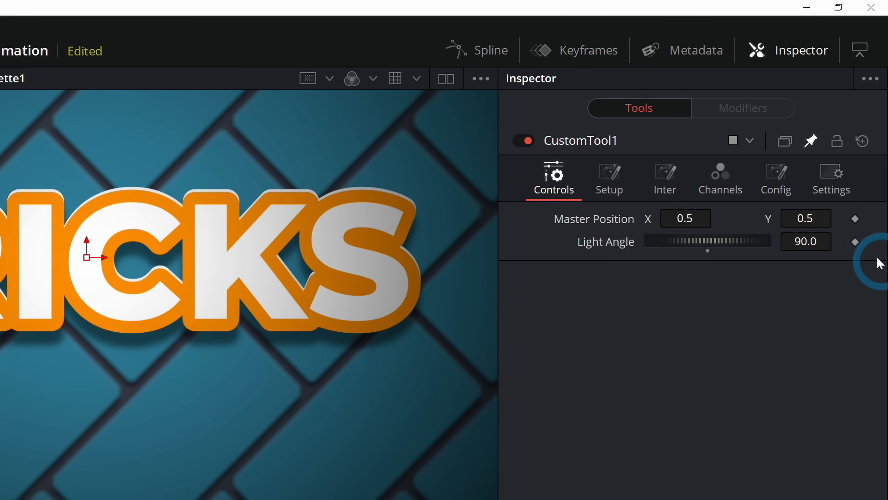
double_click(803, 249)
key("Tab")
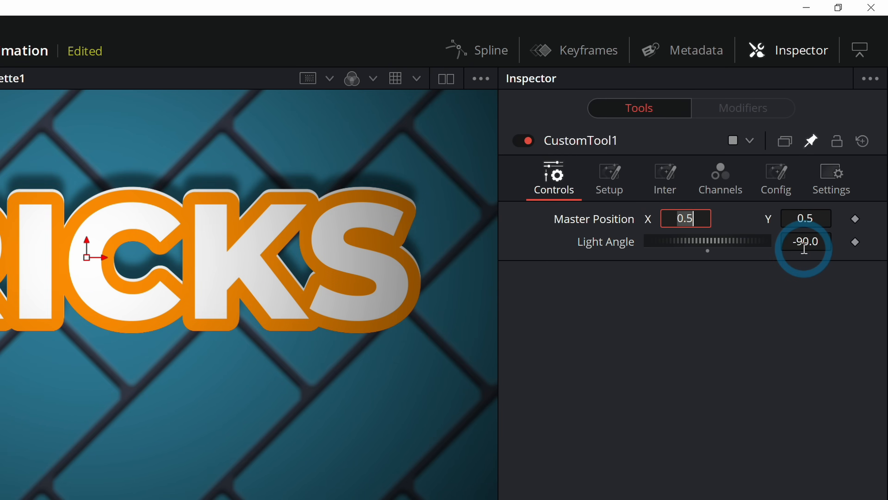
- Set CustomTool1's Light Angle to 45
double_click(804, 249)
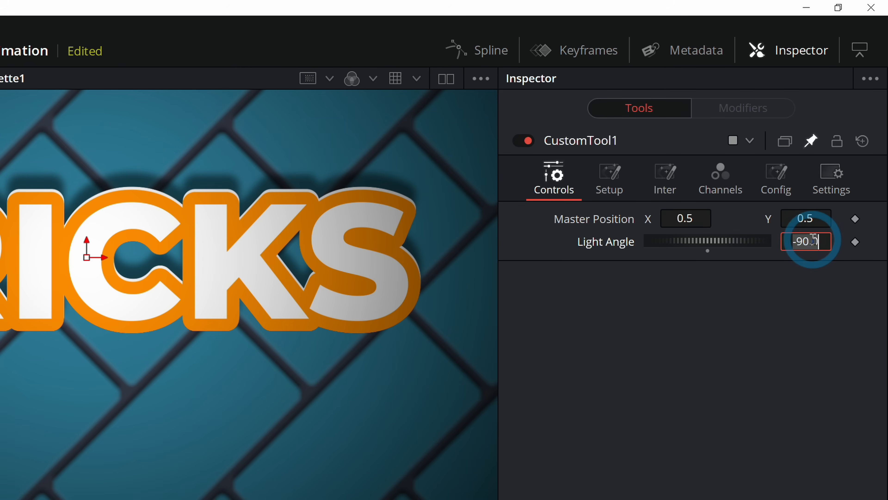
type("45")
key("Tab")
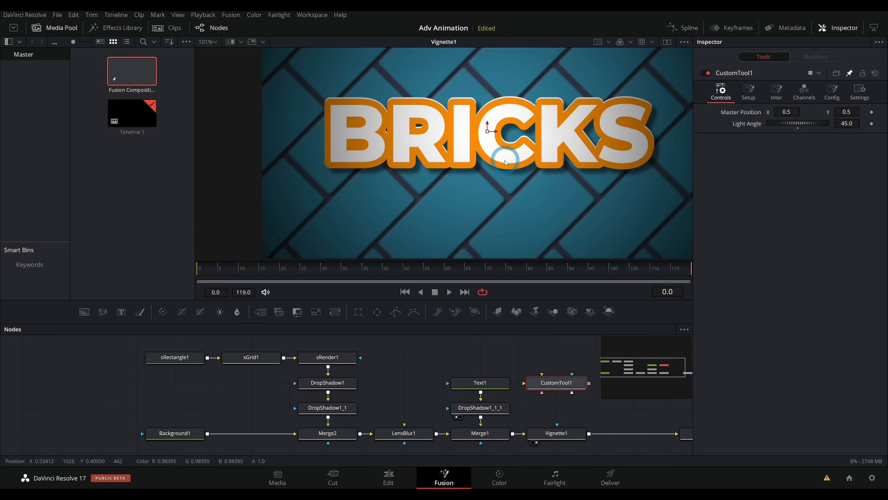
- Create an expression on the layout Center of Text1 and replace its content with a link to CustomTool1's Master Position
scroll(516, 195, "down", 2)
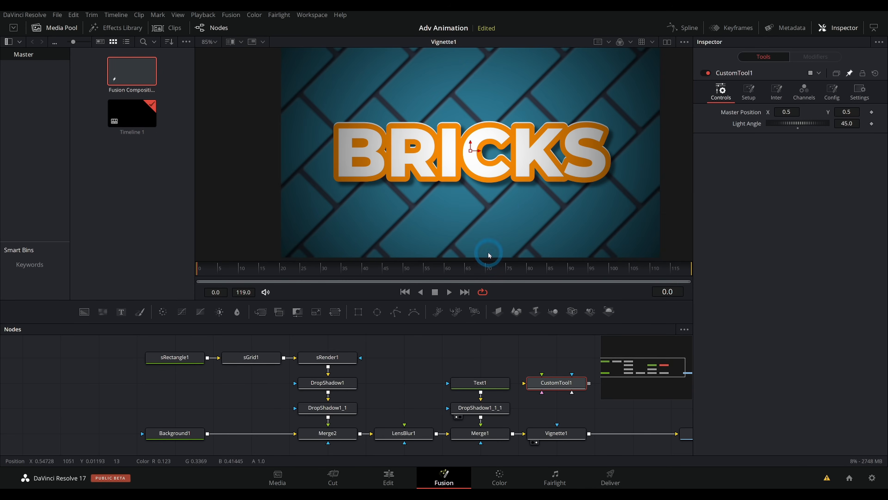
scroll(507, 197, "up", 2)
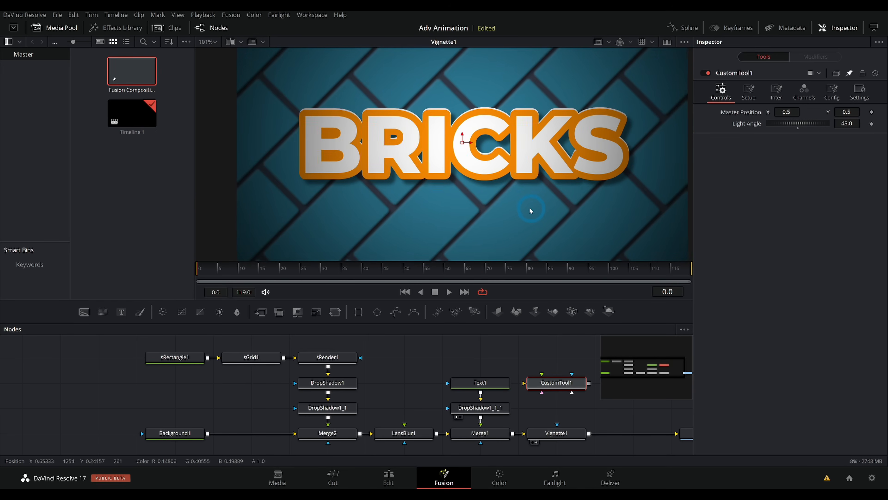
left_click_drag(525, 195, 532, 195)
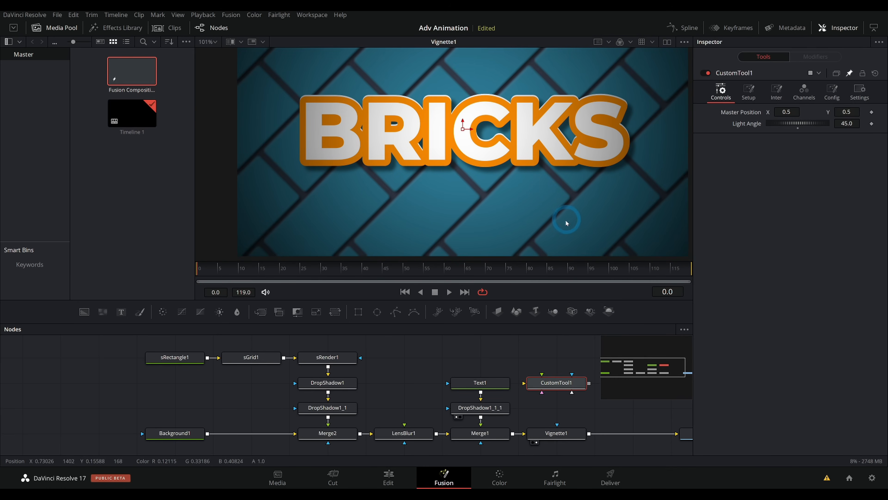
left_click(483, 382)
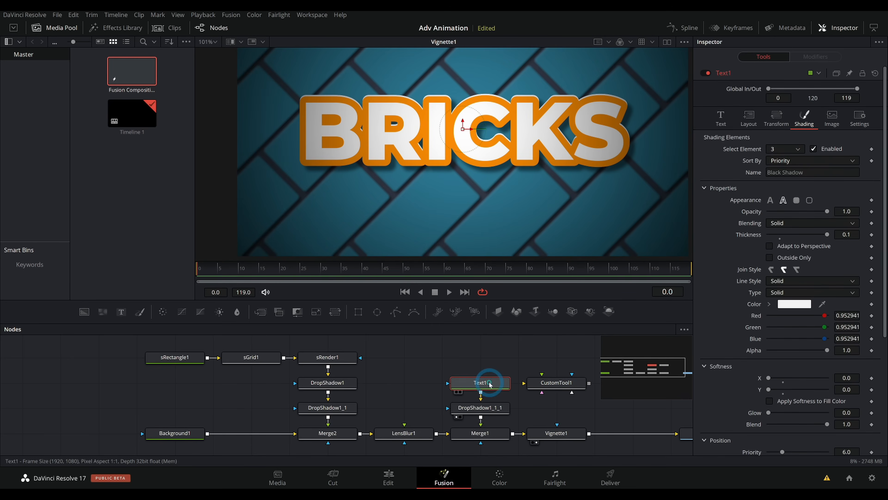
left_click(751, 121)
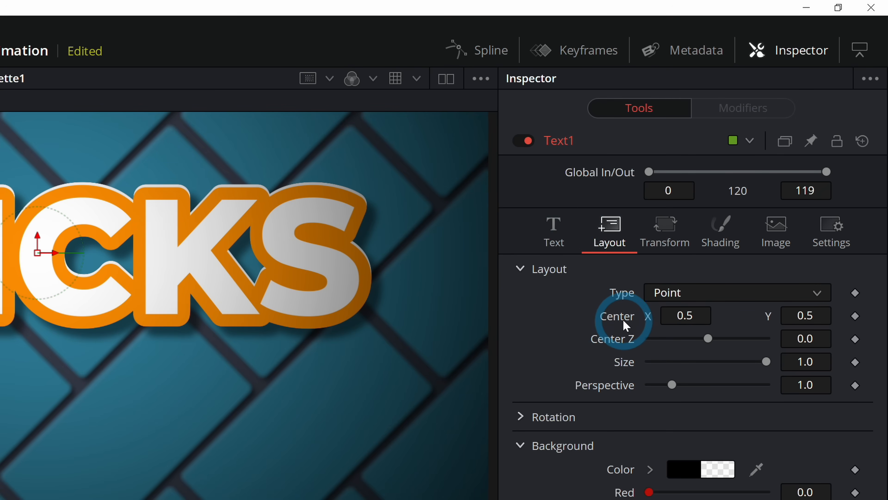
left_click(682, 315)
type("=")
key("Return")
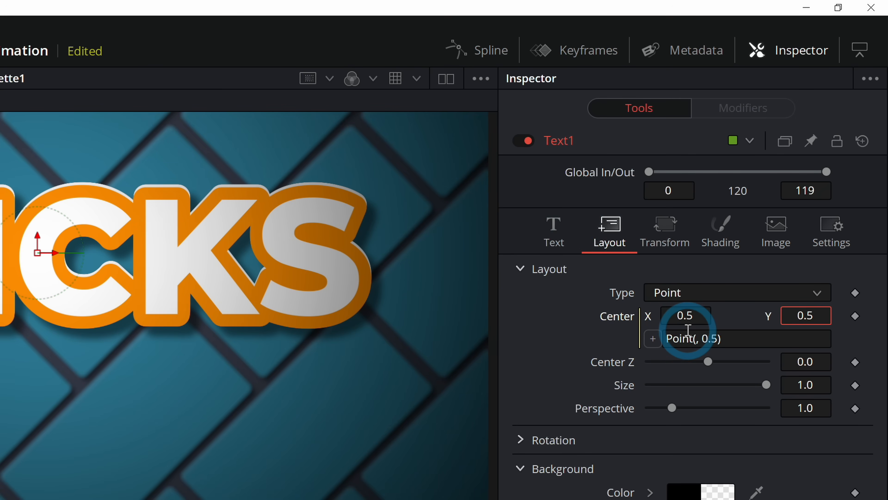
left_click(694, 338)
key("BackSpace")
left_click_drag(655, 338, 616, 499)
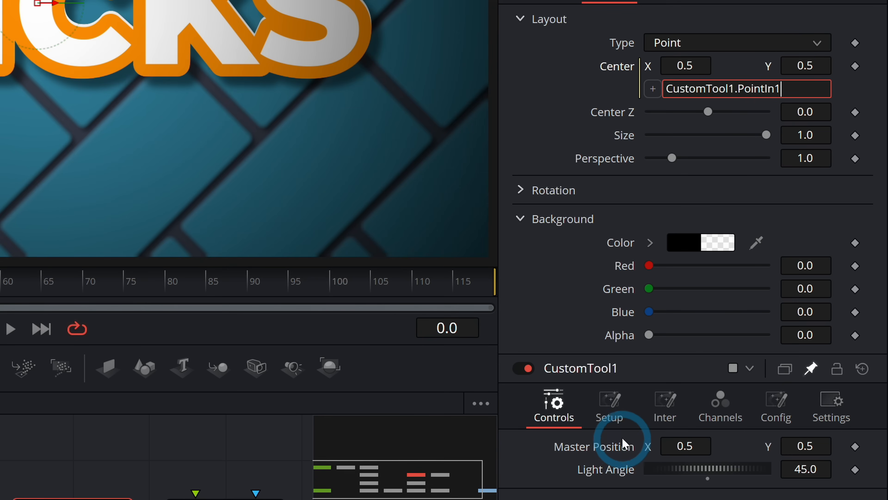
- Try out moving the title horizontally with the X value of CustomTool1's Master Position
left_click_drag(680, 441, 729, 448)
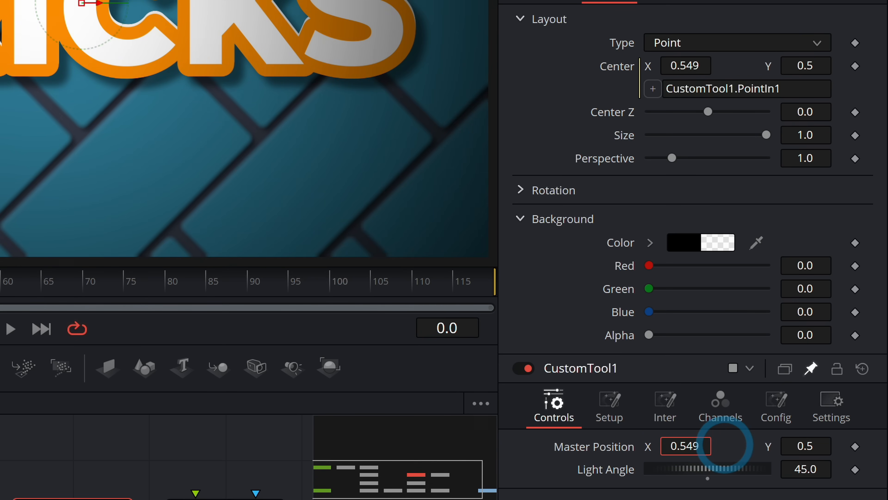
left_click_drag(402, 149, 423, 245)
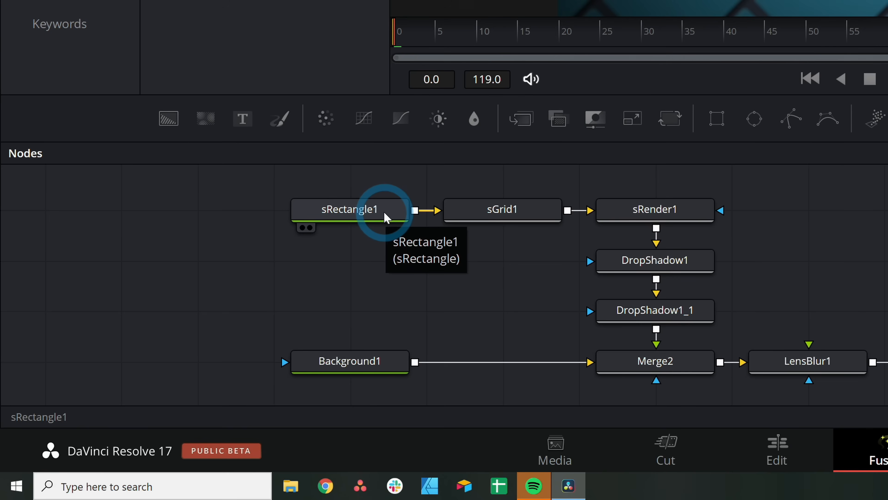
- Try out sRectangle1's X Offset and Y Offset on the brick pattern and reset both to their defaults
left_click(386, 216)
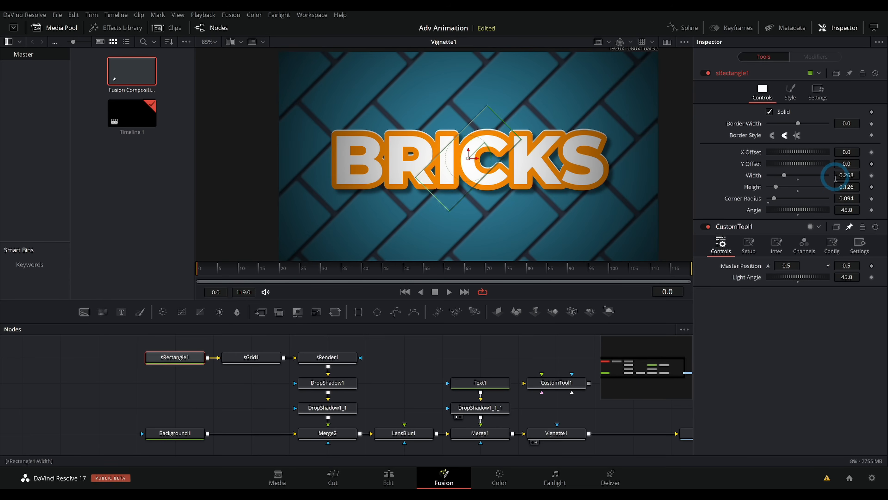
left_click_drag(792, 154, 799, 164)
double_click(756, 164)
double_click(757, 153)
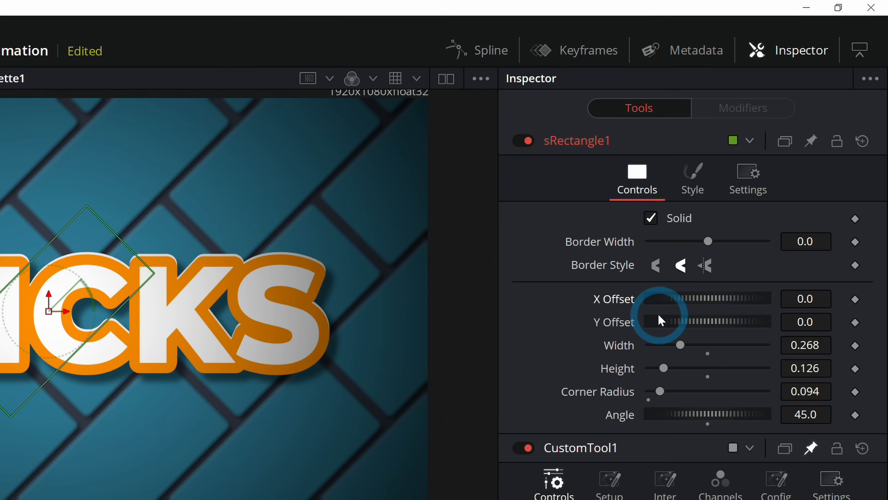
- Create empty expressions on the X Offset and Y Offset of sRectangle1
left_click(840, 152)
type("=")
key("Tab")
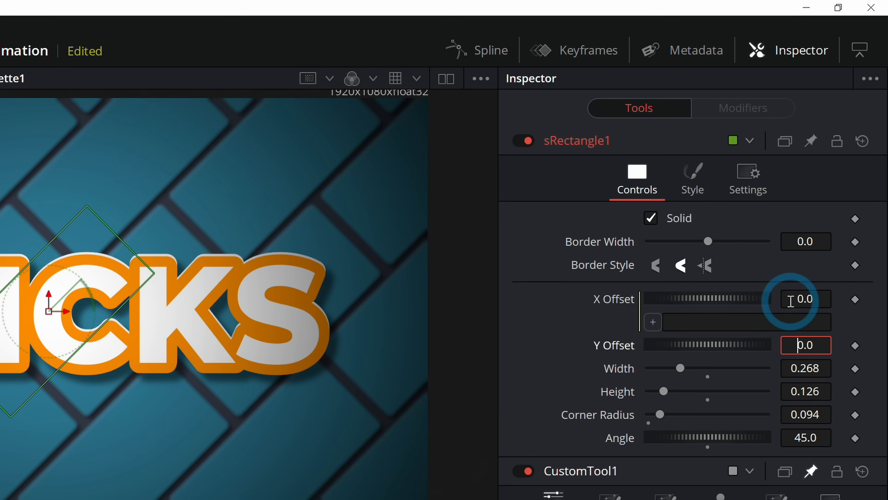
double_click(808, 345)
type("=")
key("Tab")
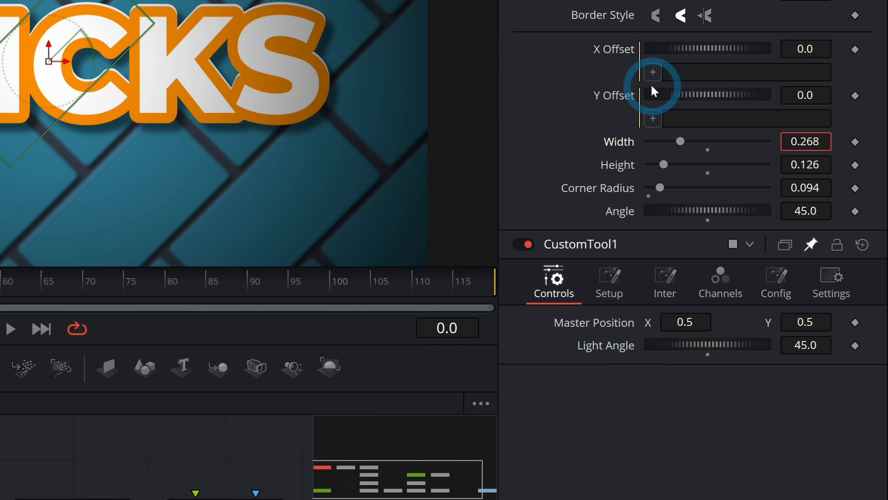
- Link sRectangle1's X Offset and Y Offset expressions to CustomTool1's Master Position and complete them as CustomTool1.PointIn1.X and CustomTool1.PointIn1.Y
left_click_drag(653, 71, 607, 322)
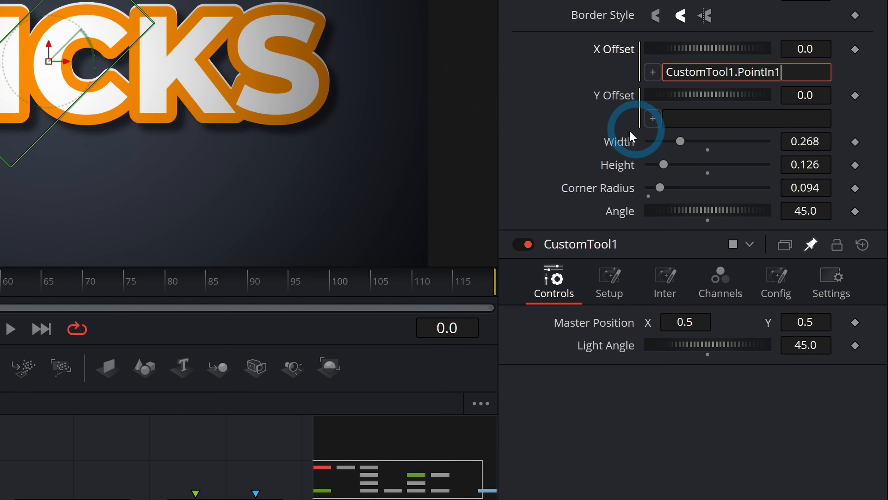
left_click_drag(647, 124, 622, 327)
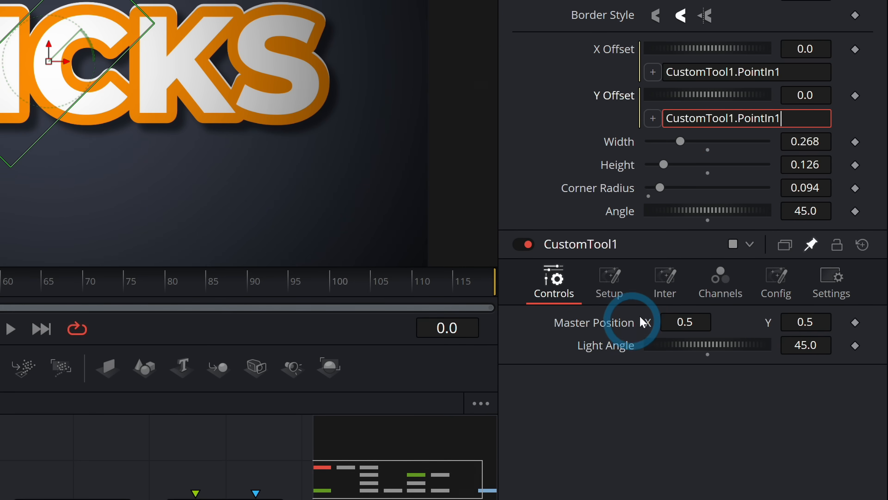
left_click(790, 71)
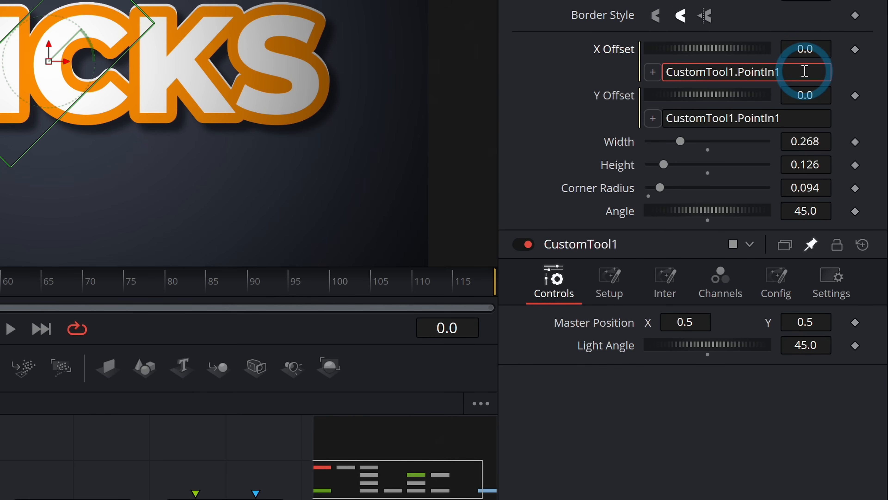
left_click_drag(735, 71, 661, 73)
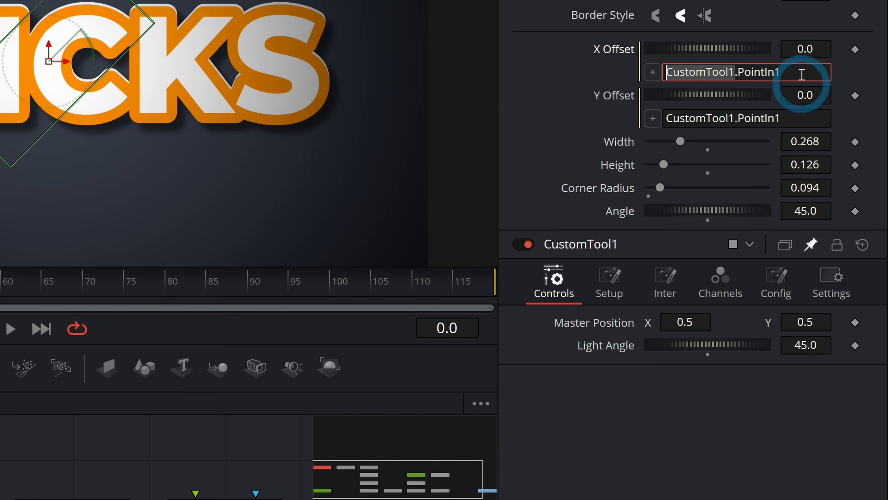
left_click(739, 72)
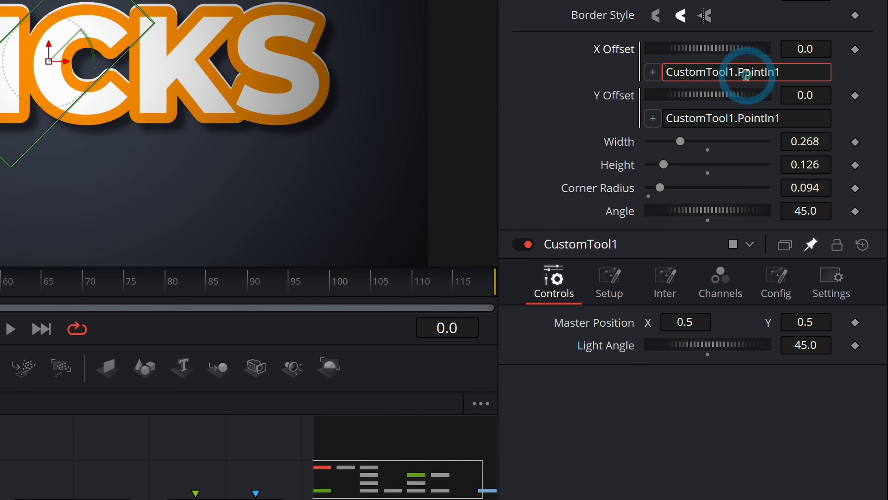
left_click(790, 80)
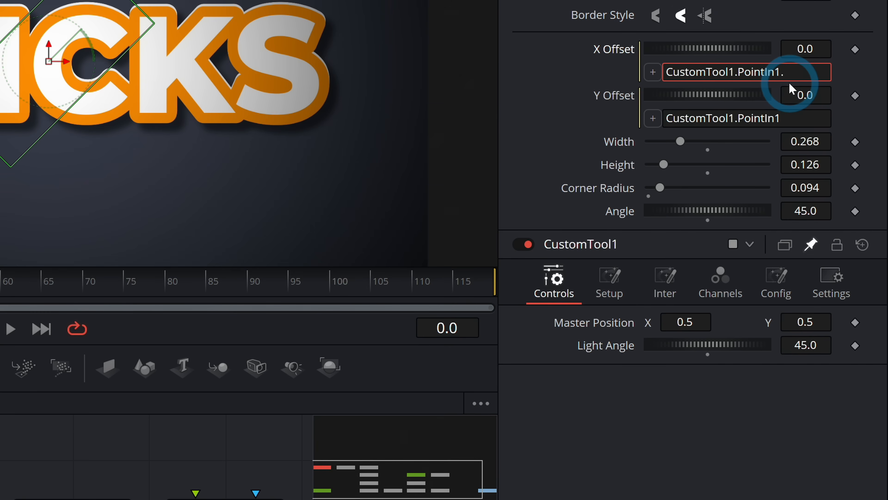
left_click(738, 71)
left_click_drag(718, 71, 655, 75)
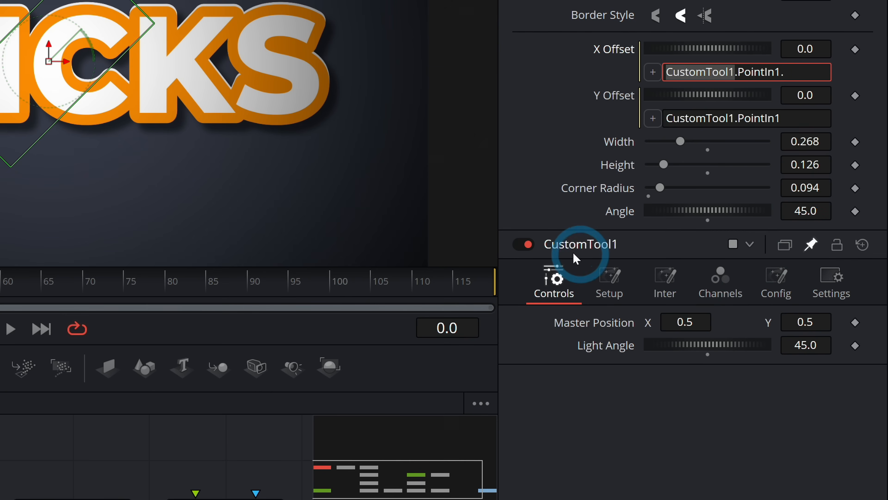
double_click(740, 71)
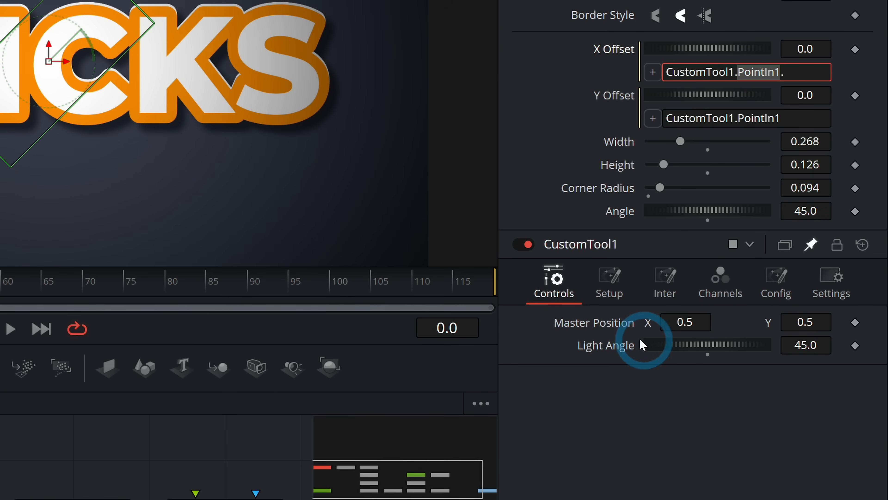
left_click(801, 75)
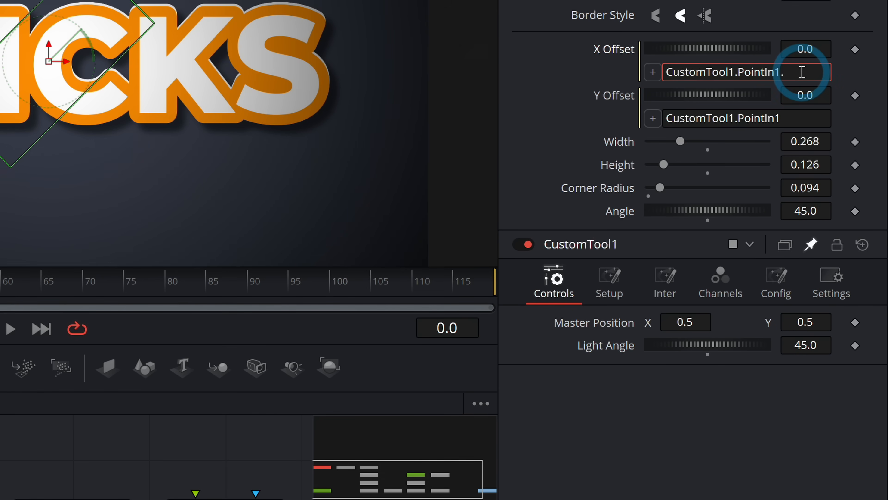
left_click(804, 116)
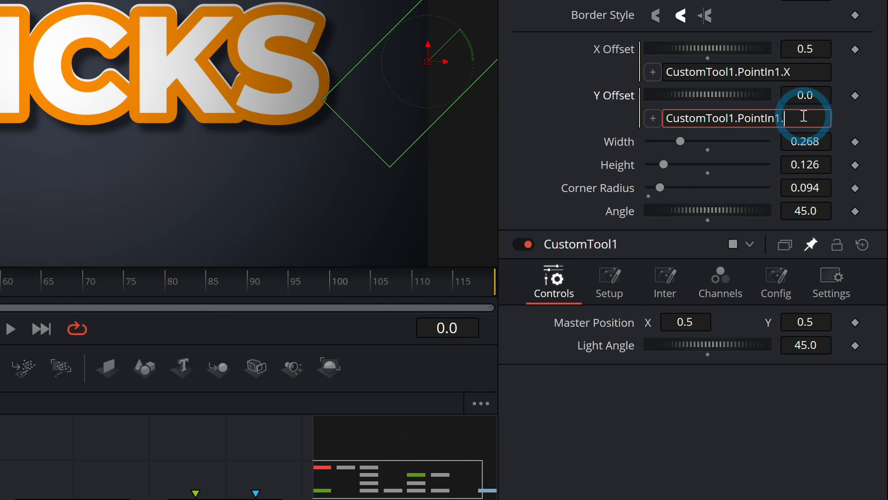
key("Return")
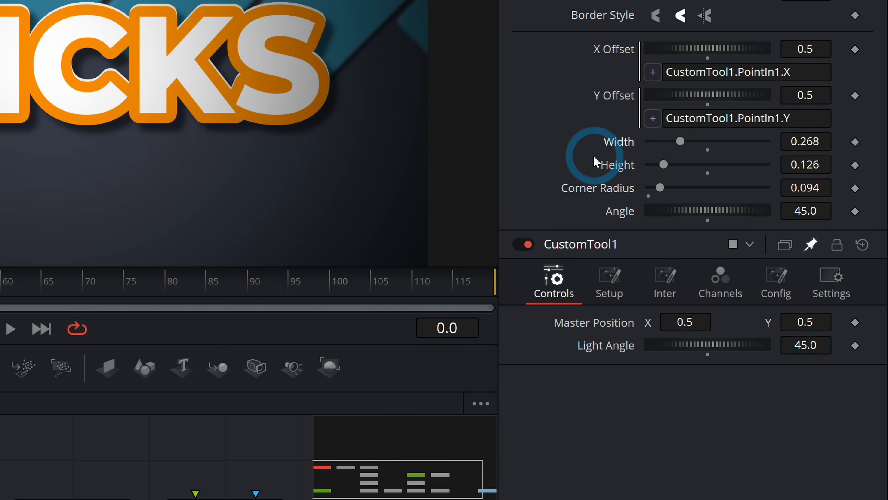
- Subtract .5 from both brick offset expressions, making them CustomTool1.PointIn1.X-.5 and CustomTool1.PointIn1.Y-.5
left_click_drag(344, 99, 367, 118)
left_click(696, 325)
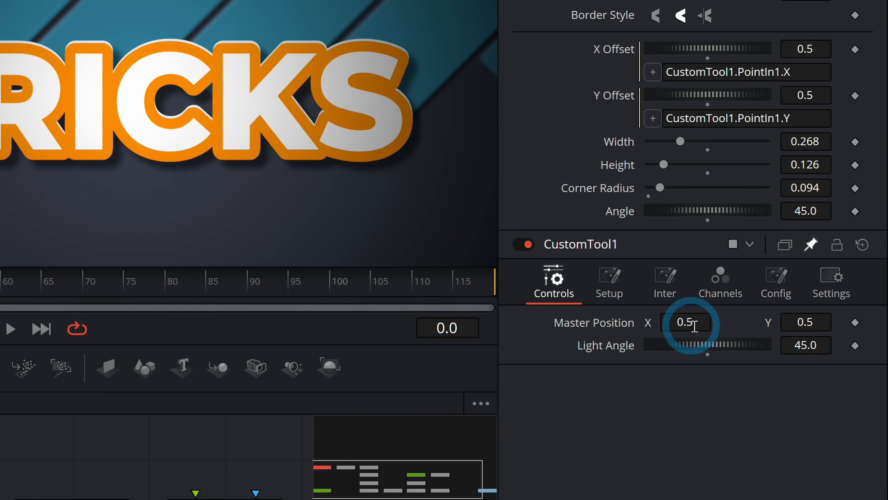
left_click(814, 326)
left_click(802, 90)
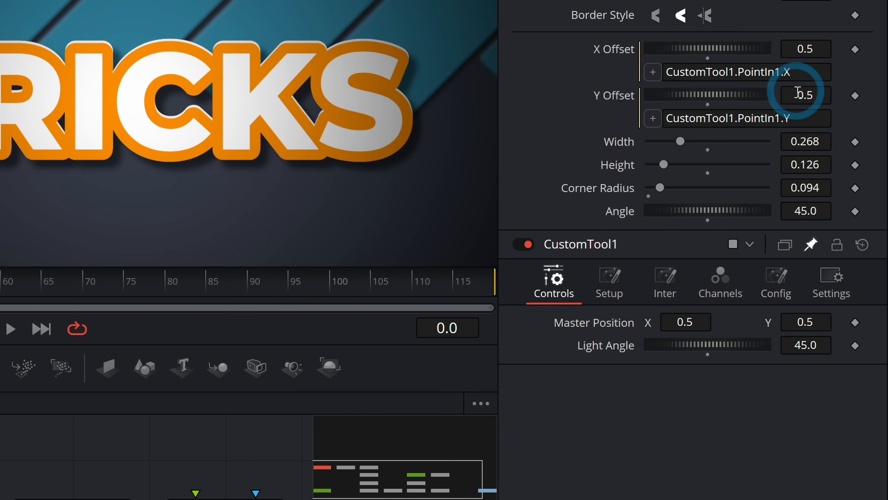
left_click(804, 75)
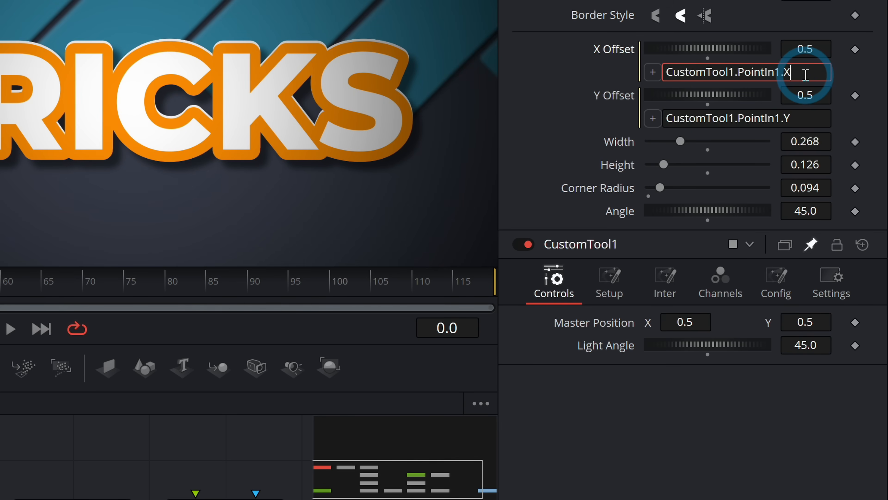
left_click(807, 109)
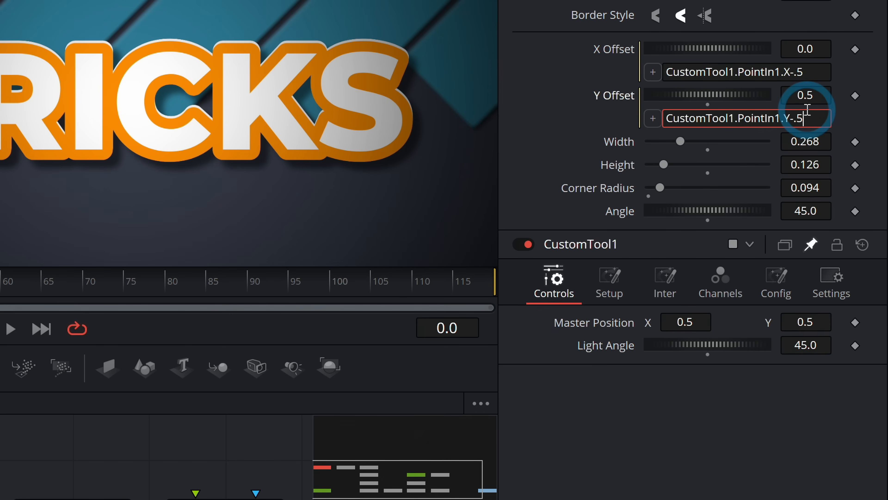
type("-.5")
key("Tab")
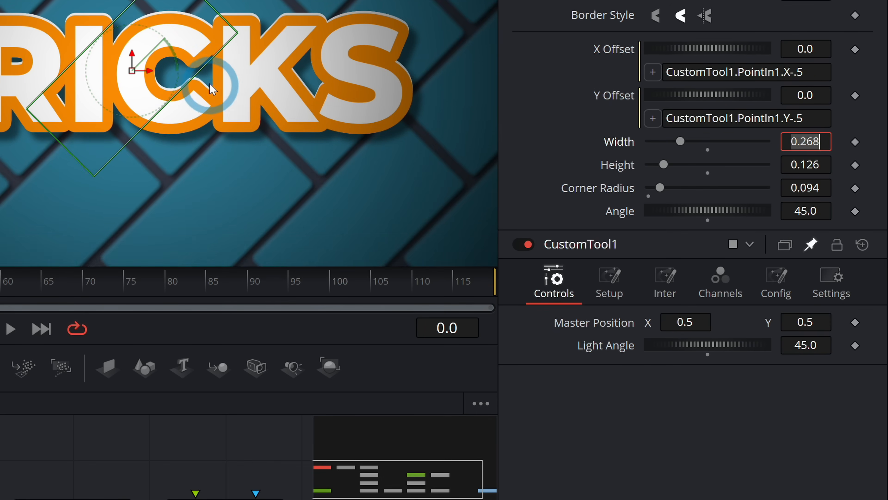
- Try out moving the title and bricks together with Master Position's X value and reset it to its default
scroll(217, 86, "down", 2)
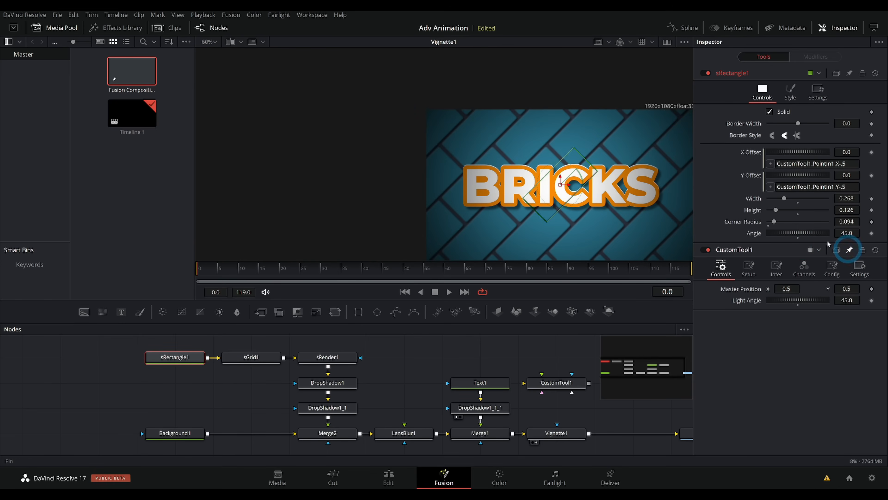
mouse_move(787, 289)
left_mouse_down()
mouse_move(807, 288)
mouse_move(747, 300)
mouse_move(776, 293)
left_mouse_up()
double_click(754, 287)
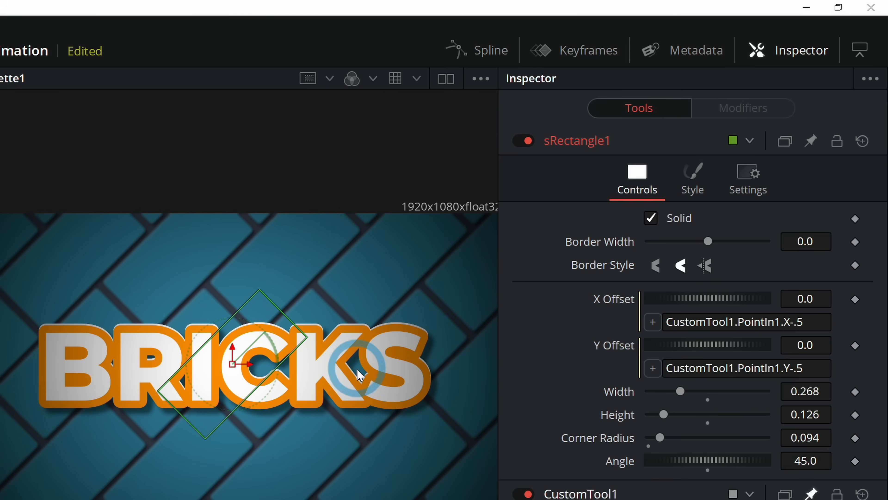
left_click_drag(226, 429, 261, 381)
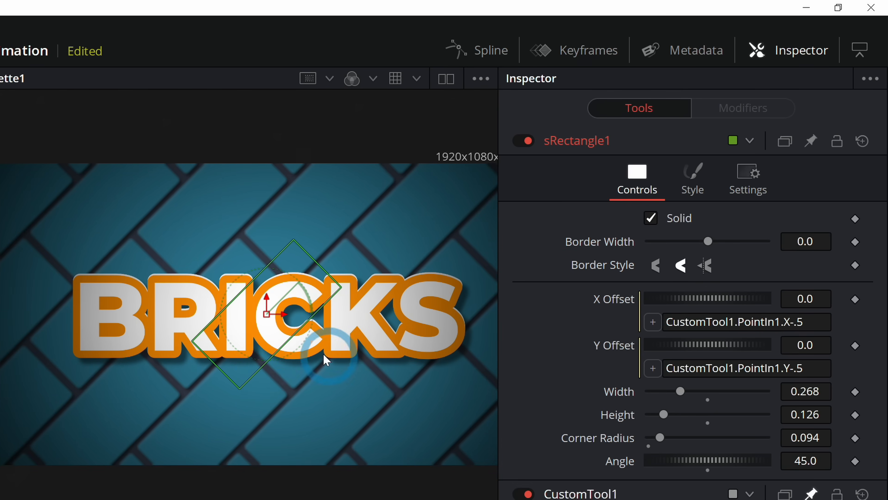
left_click_drag(382, 364, 337, 371)
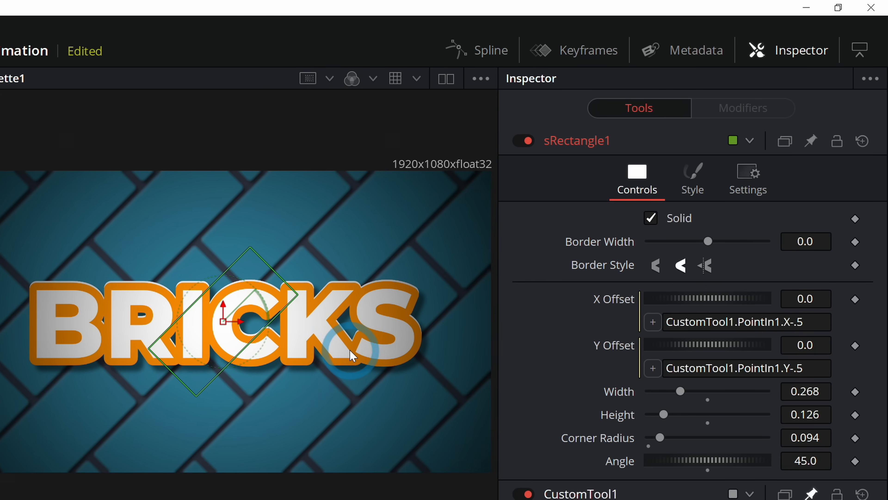
- Halve both brick offset expressions, changing them to (CustomTool1.PointIn1.X-.5)/2 and (CustomTool1.PointIn1.Y-.5)/2
left_click(822, 323)
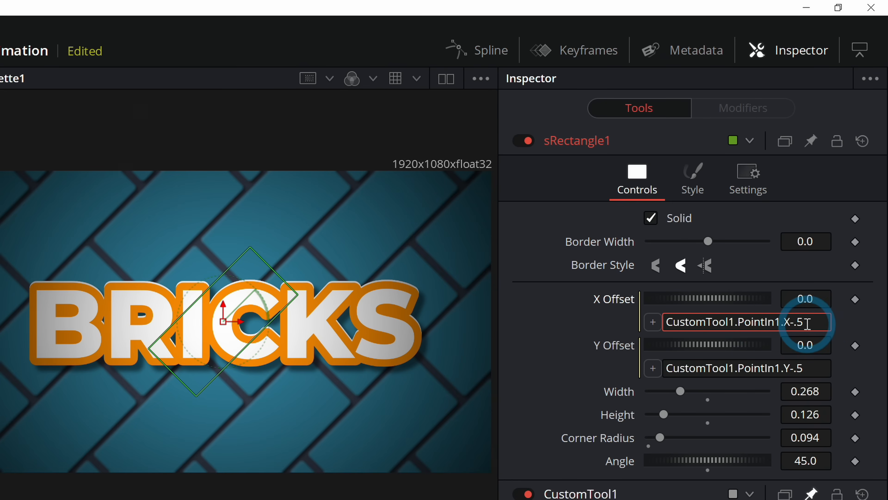
type(")")
left_click(668, 322)
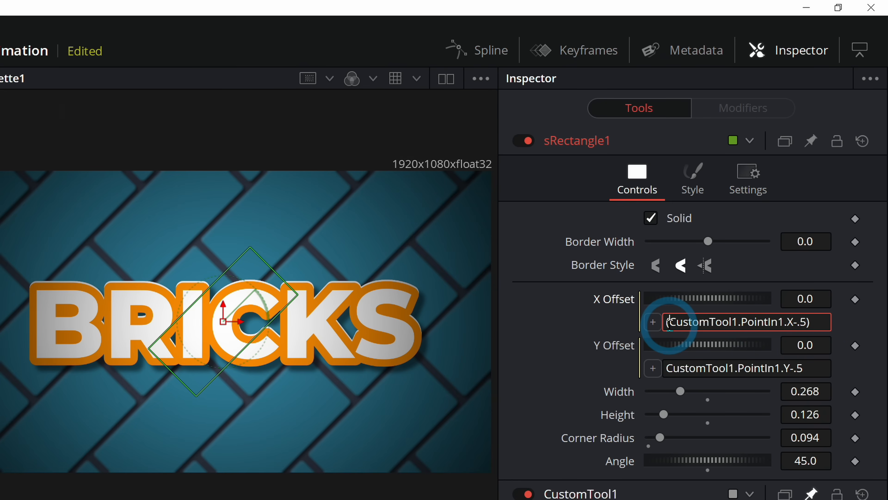
left_click(813, 327)
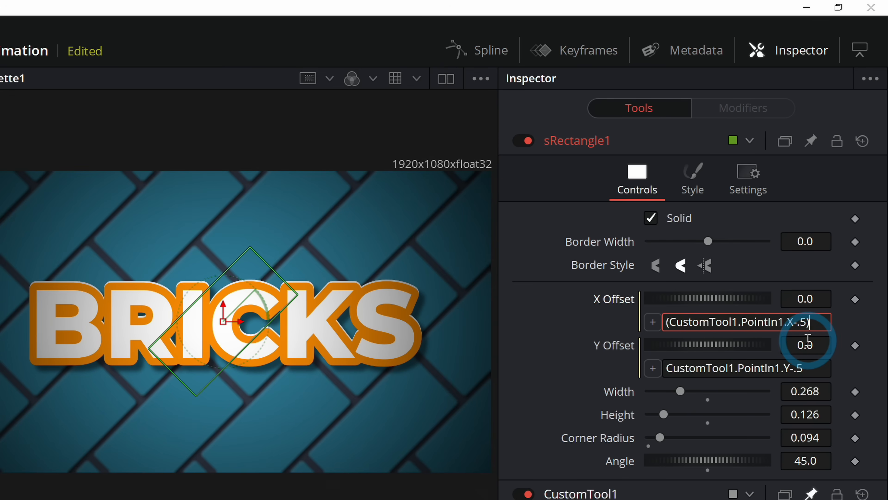
left_click(820, 367)
type(")")
left_click(667, 367)
type("(")
left_click(821, 369)
type("/2")
key("Return")
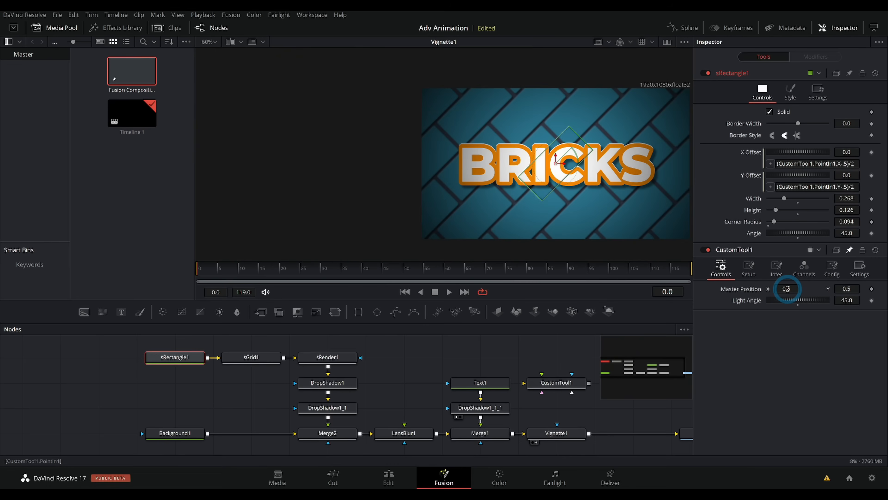
- Try out the halved brick movement by shifting CustomTool1's Master Position horizontally and undo the change
left_click_drag(789, 289, 362, 300)
key("ctrl+z")
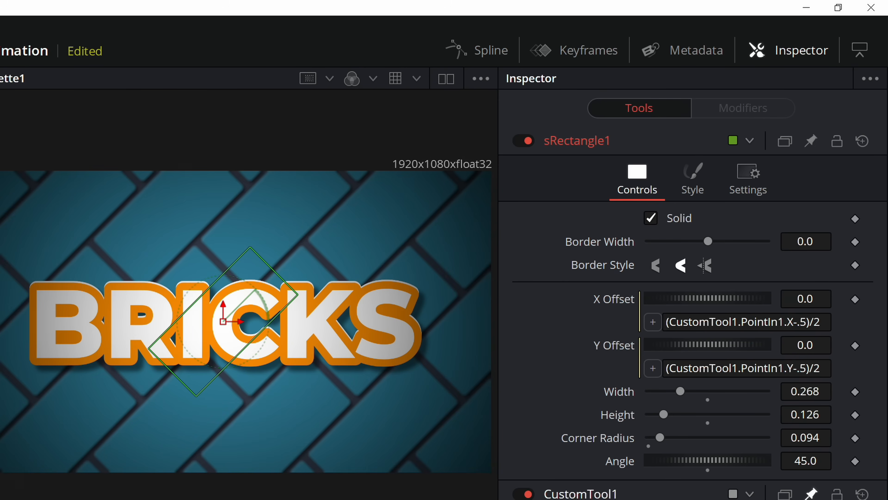
left_click(825, 321)
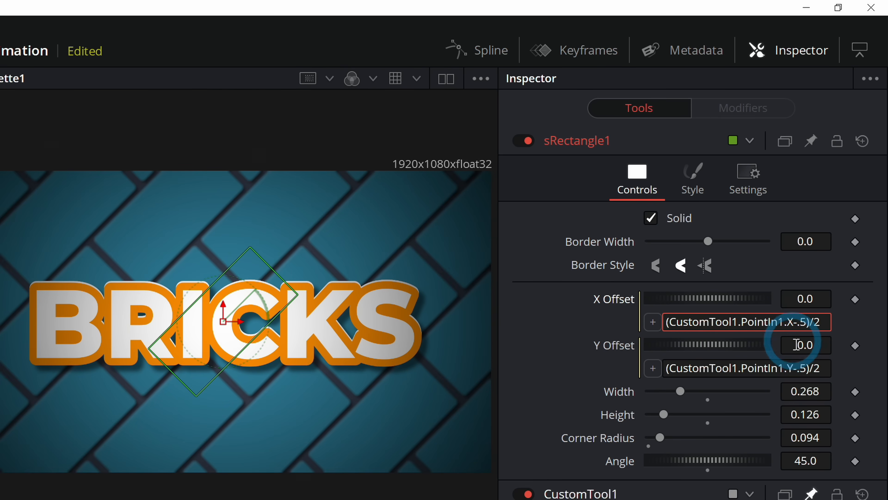
mouse_move(323, 411)
left_mouse_down()
mouse_move(362, 393)
mouse_move(338, 406)
left_mouse_up()
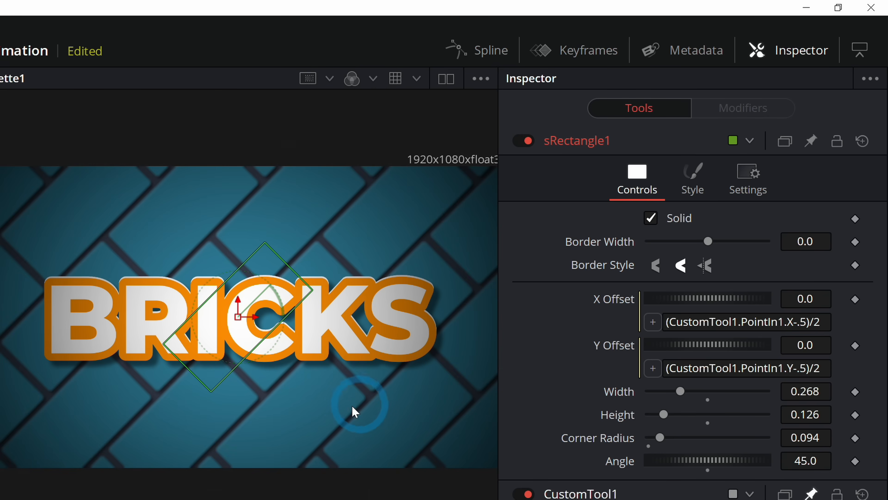
left_click_drag(340, 363, 344, 362)
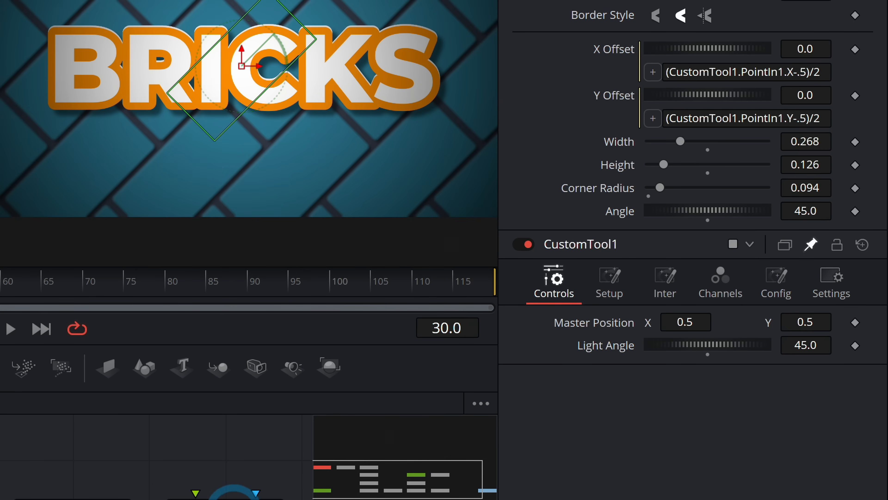
- Select CustomTool1 and add keyframes for its Master Position and Light Angle at frame 30
left_click(235, 499)
left_click_drag(380, 455, 393, 447)
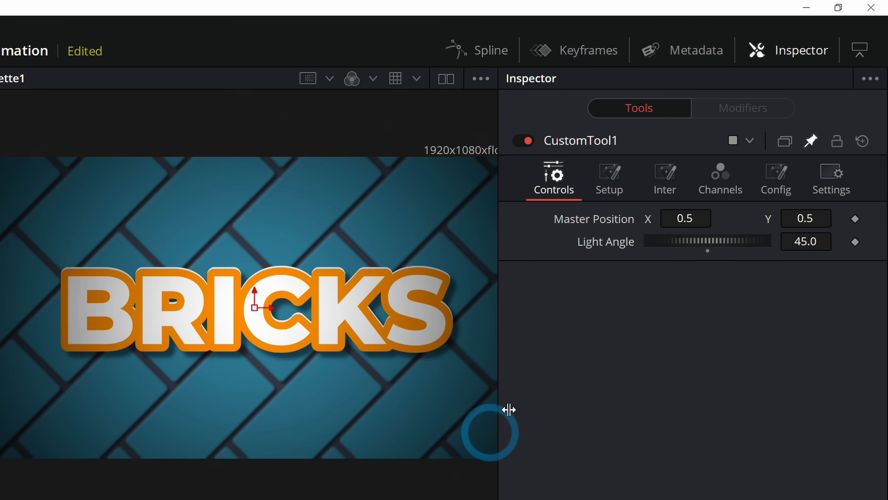
left_click(855, 220)
left_click(856, 241)
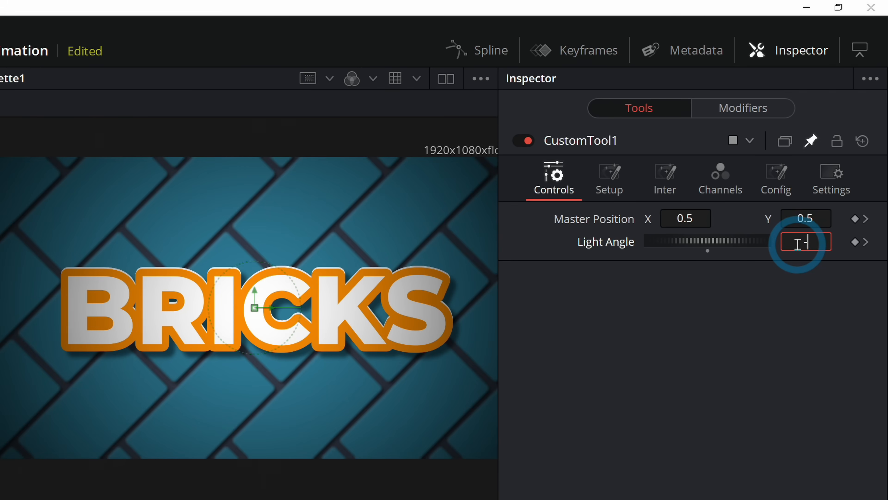
- At frame 0, set CustomTool1's Light Angle to -45 and Master Position's Y to 0.178, and play the animation
key("Tab")
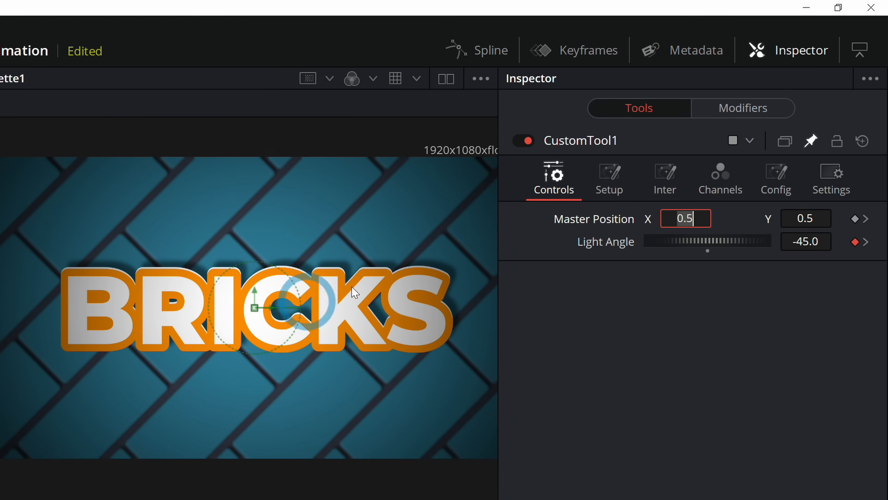
left_click(805, 219)
left_click_drag(809, 219, 511, 265)
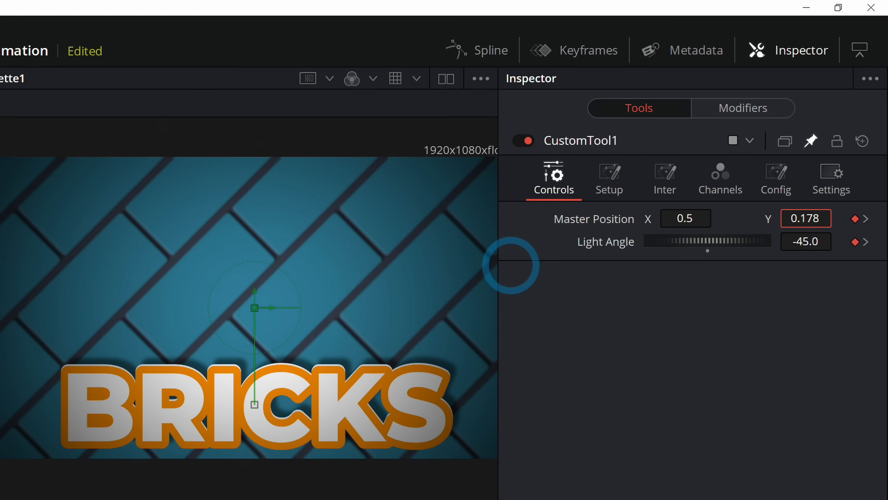
left_click(734, 324)
key("space")
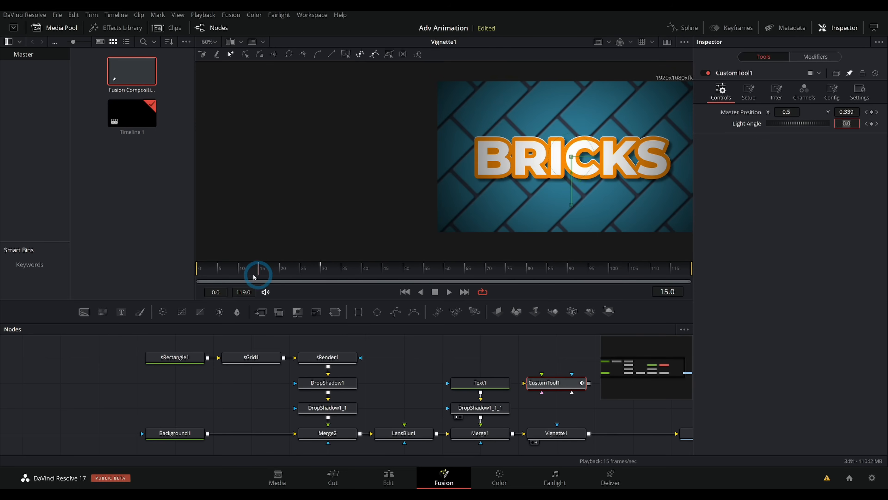
- Scrub through the animation and set CustomTool1's Light Angle at frame 30 to 359
left_click_drag(254, 276, 187, 277)
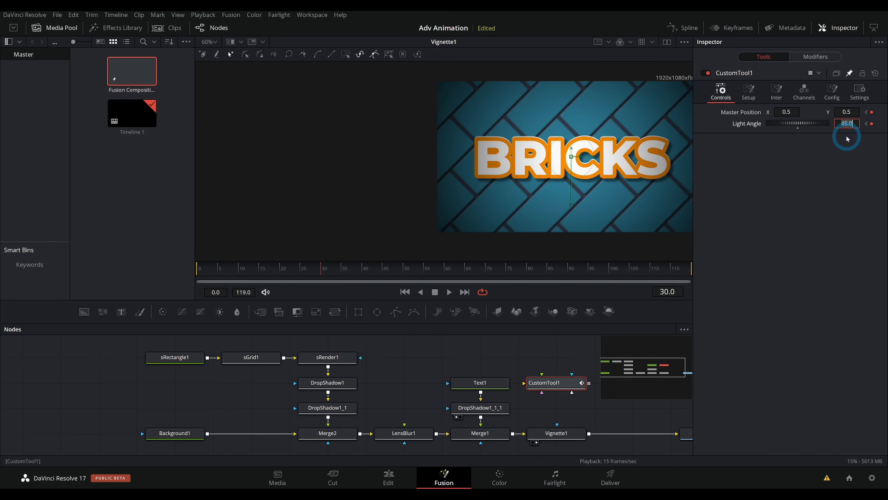
type("359")
key("Tab")
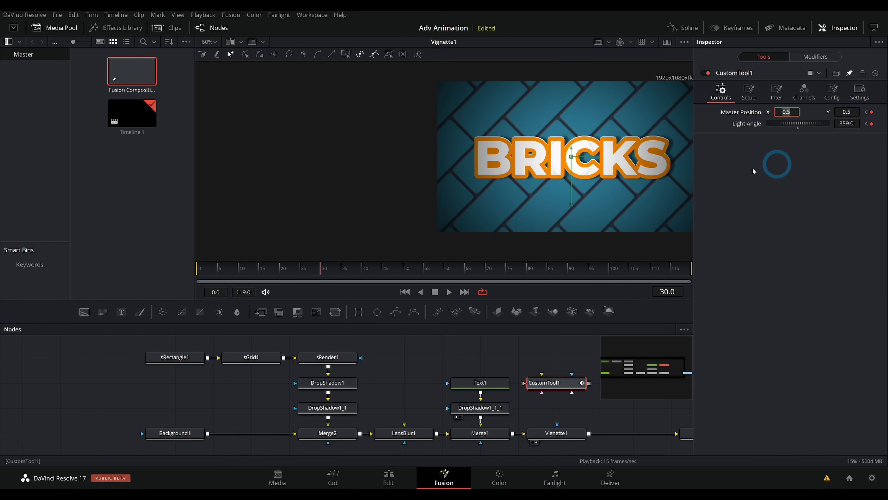
- Open the Spline editor, reduce the Inspector to half height and adjust the size of the lower panels
left_click_drag(314, 269, 246, 266)
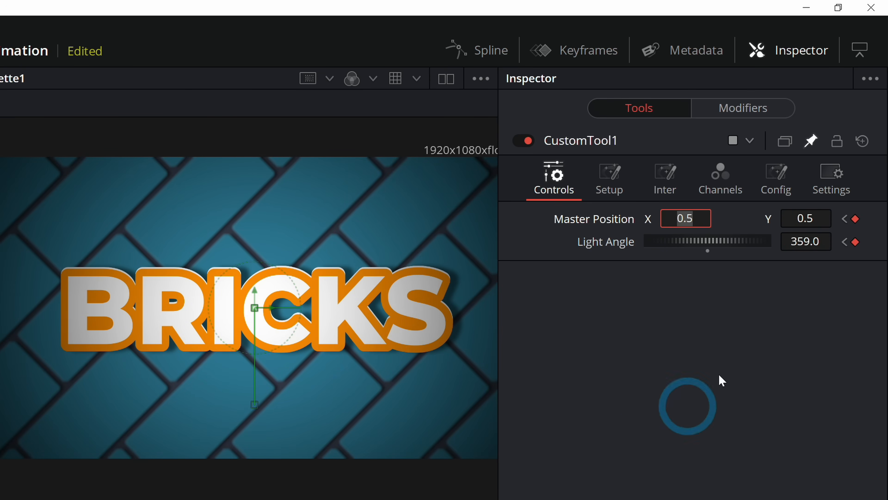
left_click(678, 373)
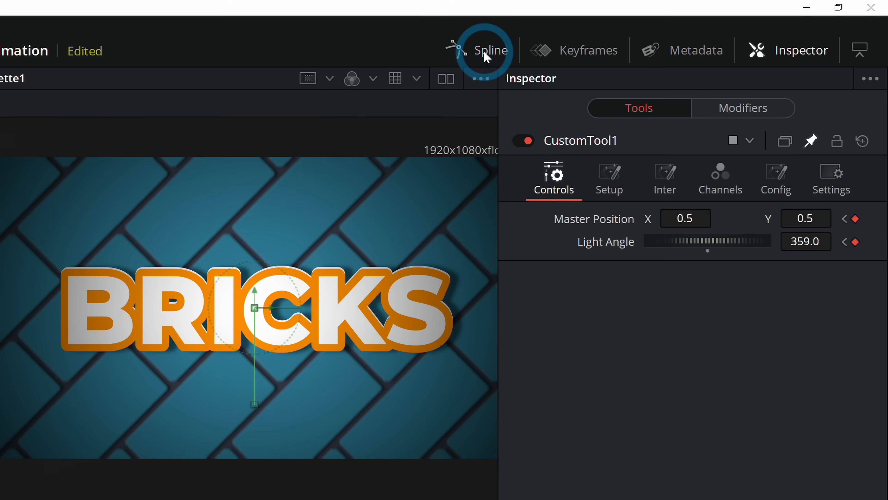
left_click(503, 57)
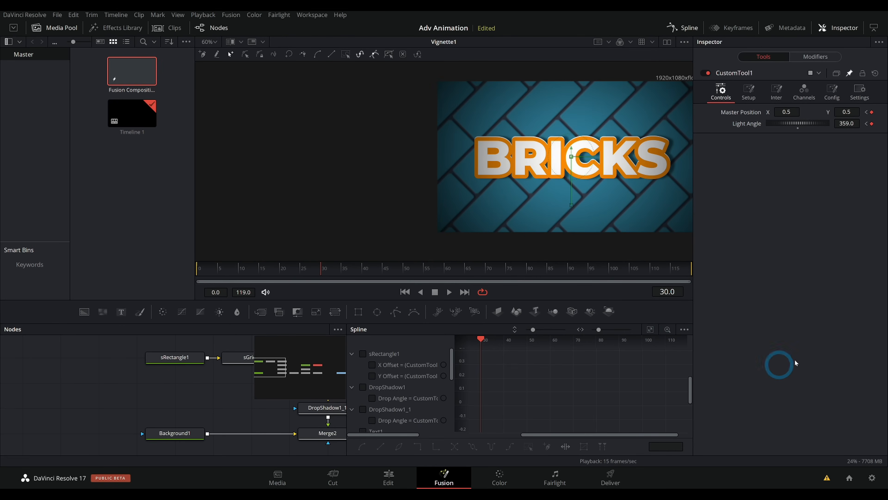
left_click(873, 70)
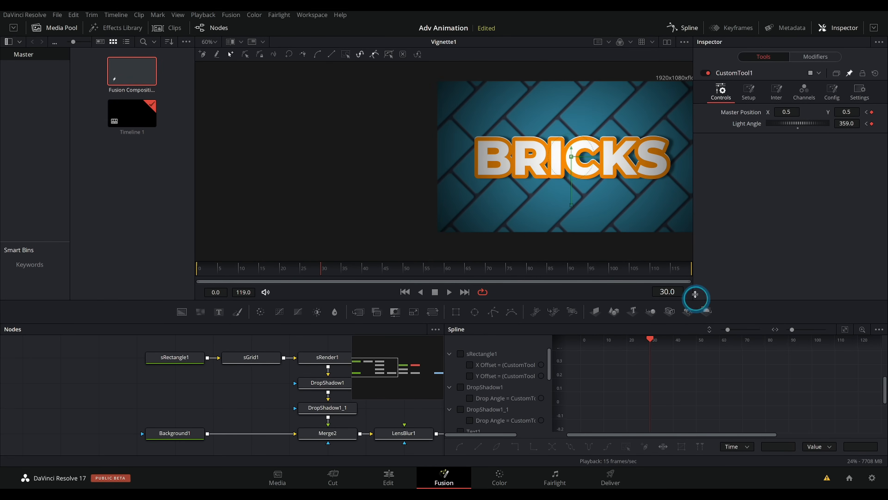
left_click_drag(696, 299, 695, 274)
left_click_drag(4, 129, 37, 128)
- Show CustomTool1's Master Position displacement and Light Angle curves in the Spline editor and fit them in view
scroll(198, 233, "down", 3)
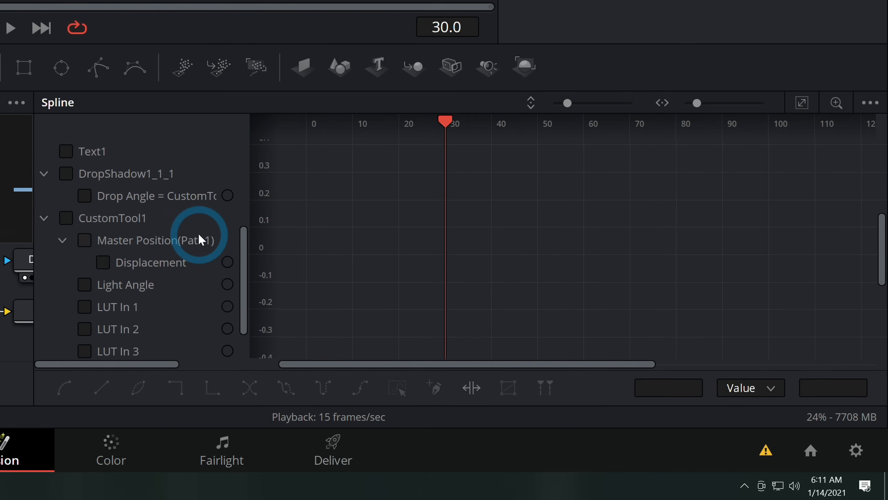
scroll(196, 235, "up", 3)
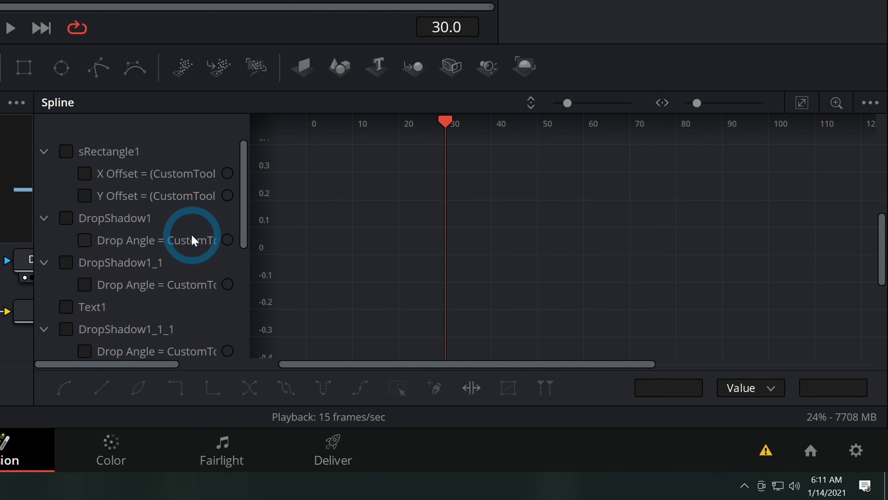
scroll(191, 238, "down", 9)
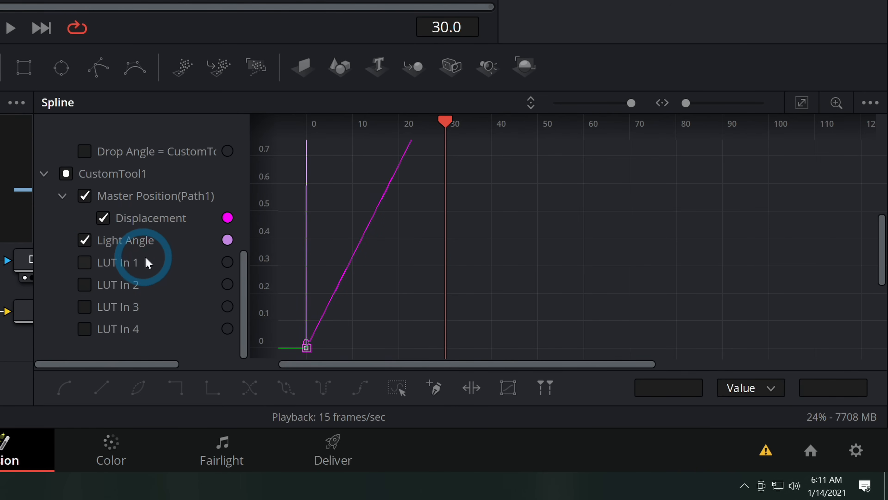
left_click(802, 103)
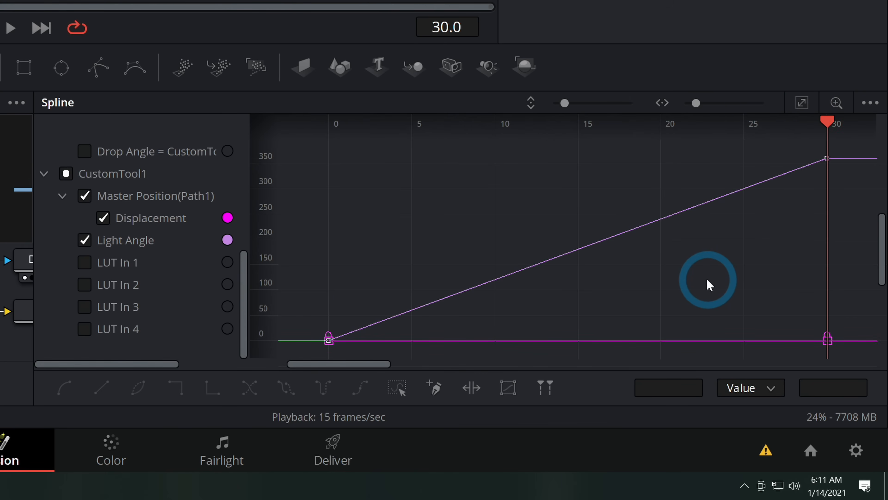
left_click_drag(696, 103, 687, 109)
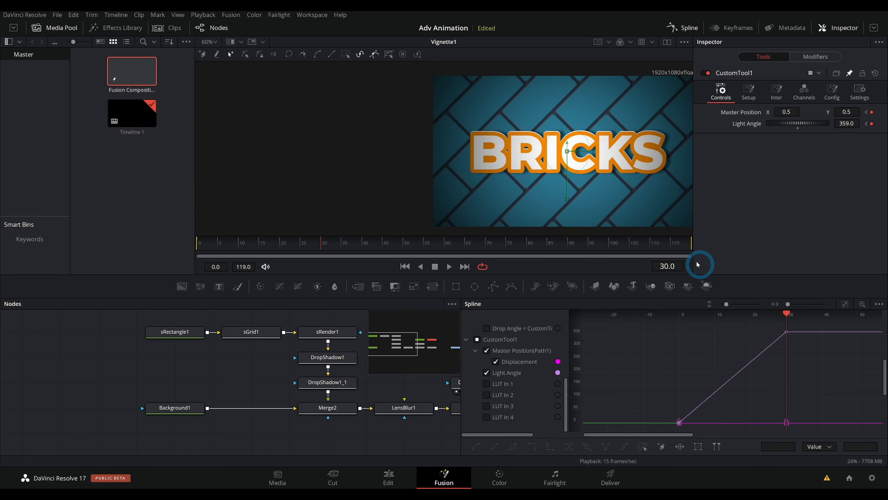
- Go to frame 119 and leave only CustomTool1's Light Angle curve displayed in the Spline editor
left_click(692, 244)
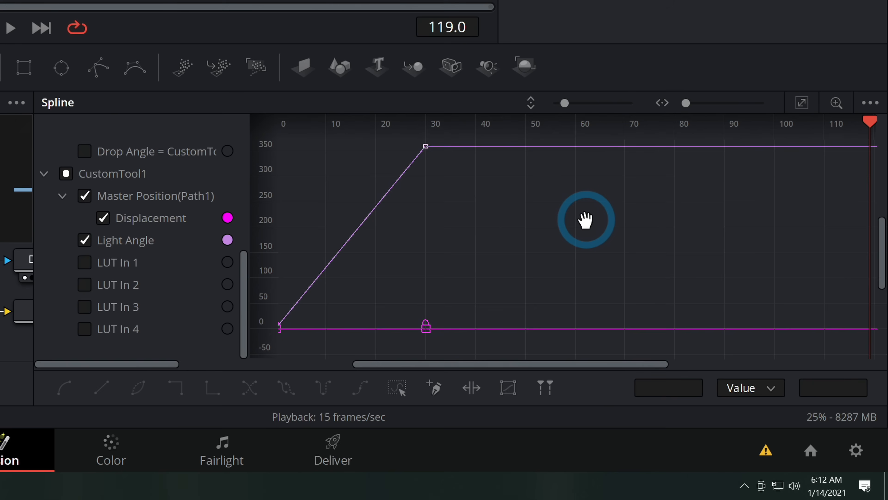
left_click_drag(737, 363, 735, 365)
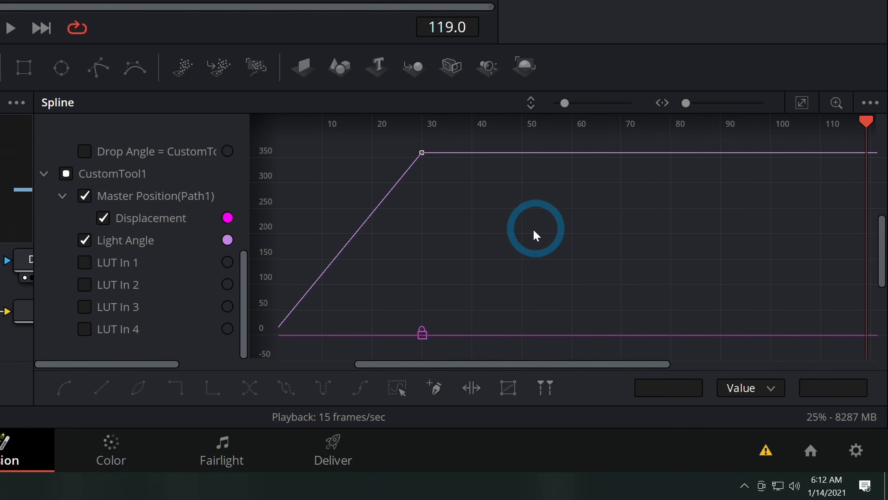
left_click(85, 240)
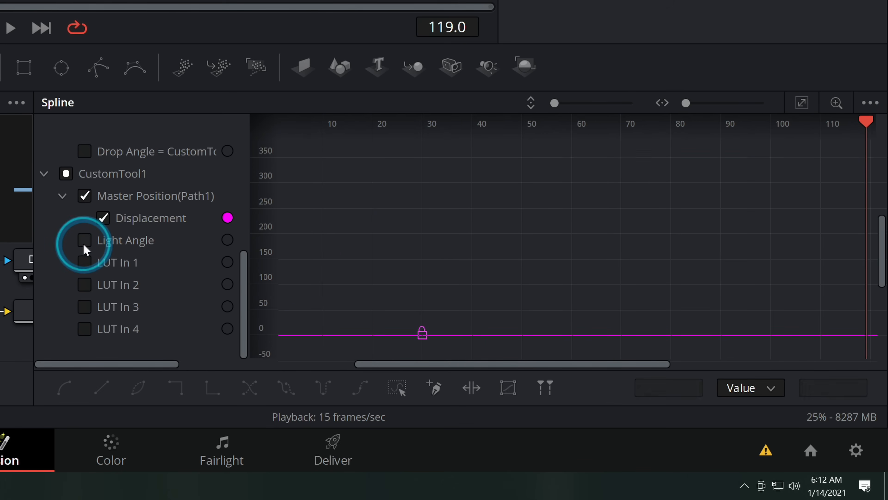
left_click(101, 220)
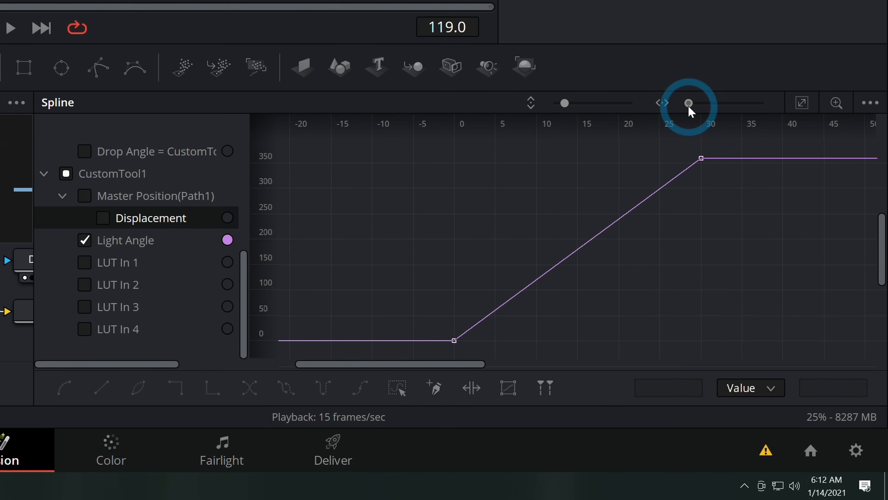
left_click_drag(688, 106, 686, 106)
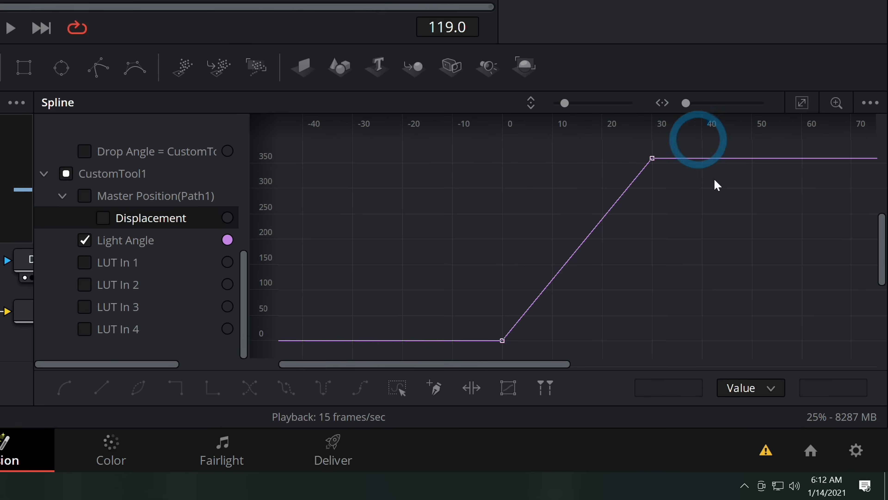
- Move the Light Angle curve's end keyframe to frame 121 at a value of 358, and scrub through the animation
left_click_drag(718, 185, 524, 187)
left_click_drag(456, 163, 668, 167)
left_click_drag(534, 279, 692, 249)
left_click_drag(698, 103, 692, 103)
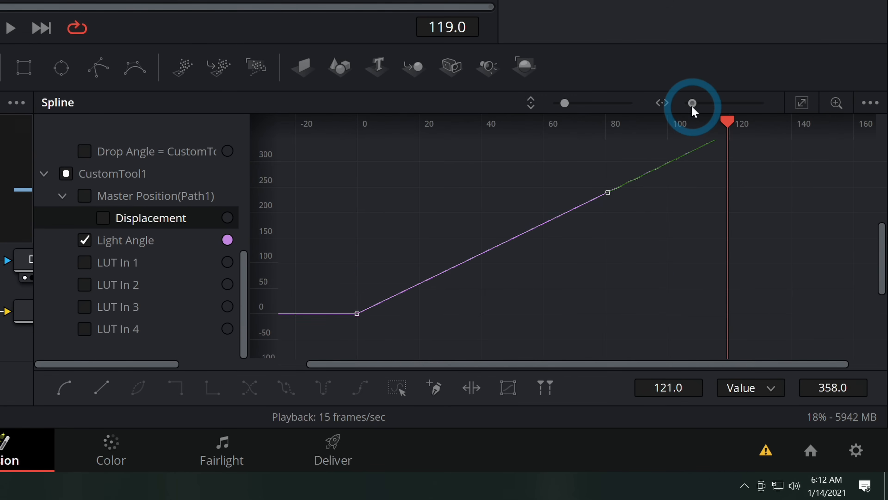
left_click_drag(379, 124, 392, 124)
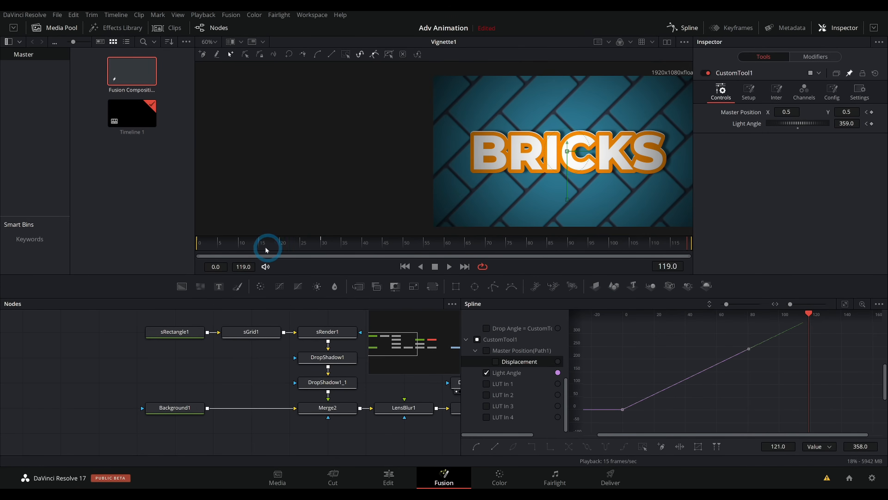
left_click_drag(265, 249, 188, 253)
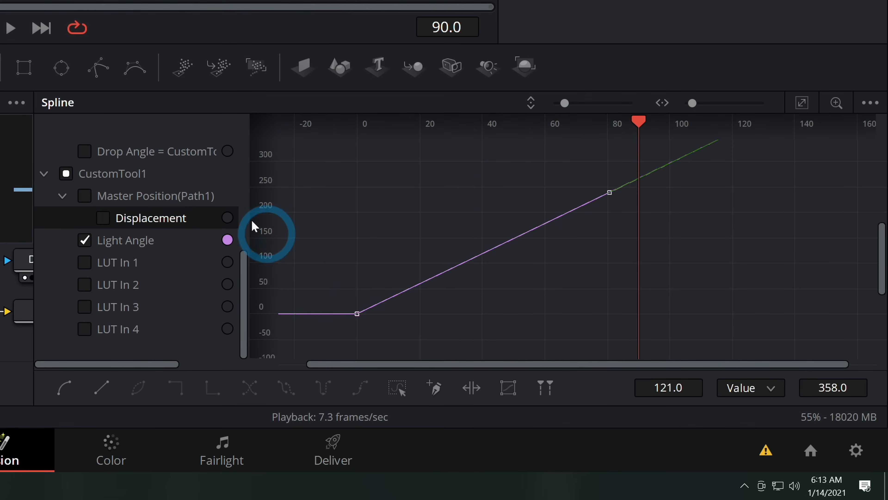
- Display only the Master Position's Displacement curve, fit it in view and smooth its keyframe at frame 30
left_click(105, 220)
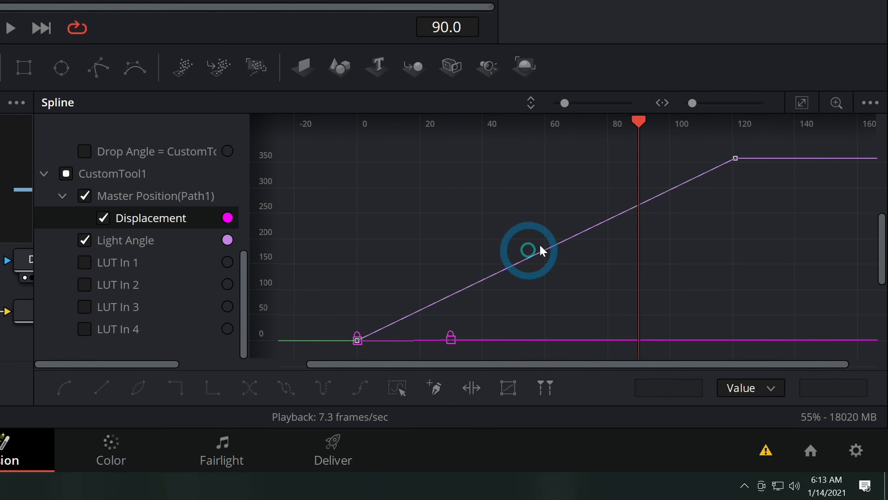
left_click(84, 241)
left_click(85, 242)
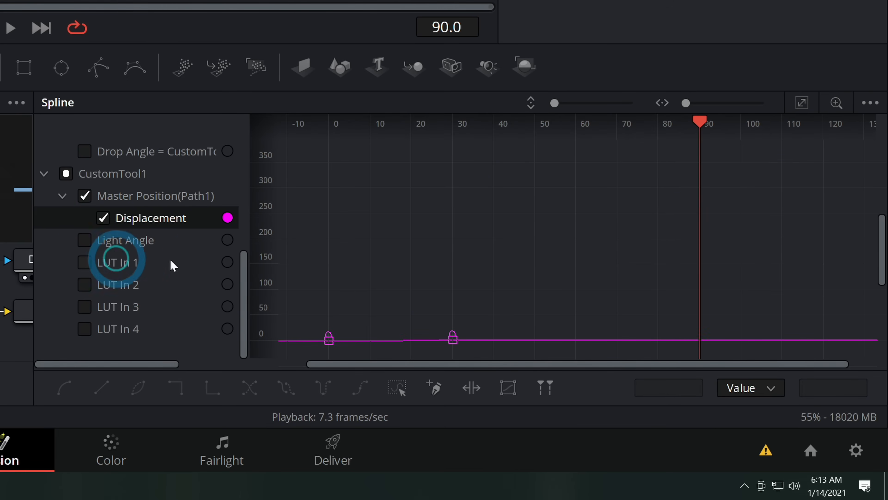
left_click(801, 104)
left_click_drag(851, 185, 740, 145)
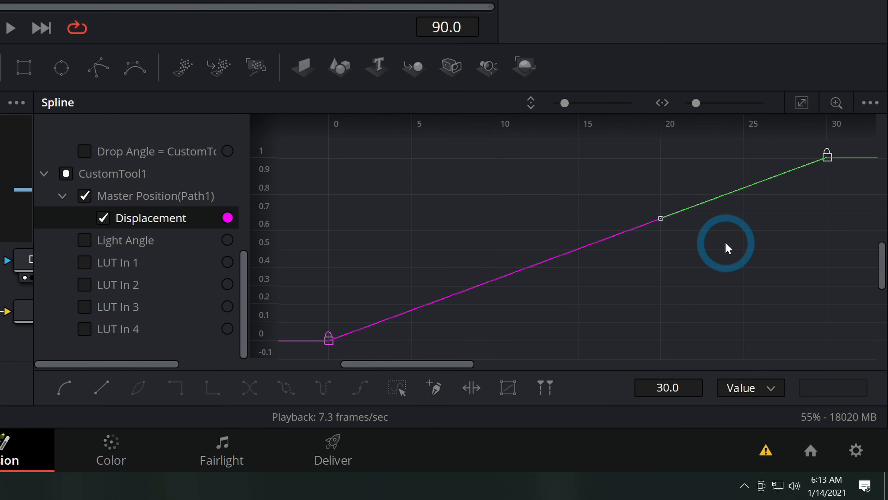
key("shift+s")
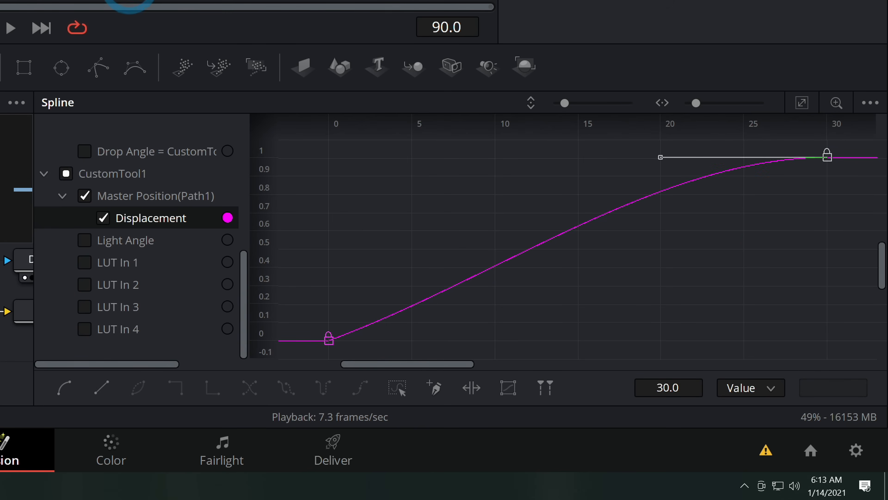